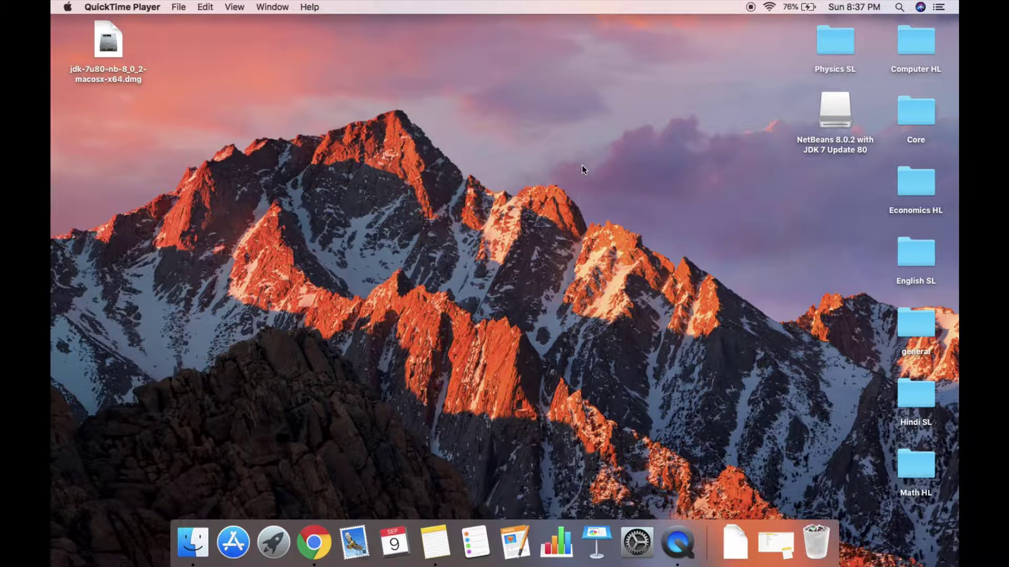
# Download Blender 2.79b for macOS from blender.org in Chrome and keep the downloaded disk image.
pyautogui.click(320, 529)
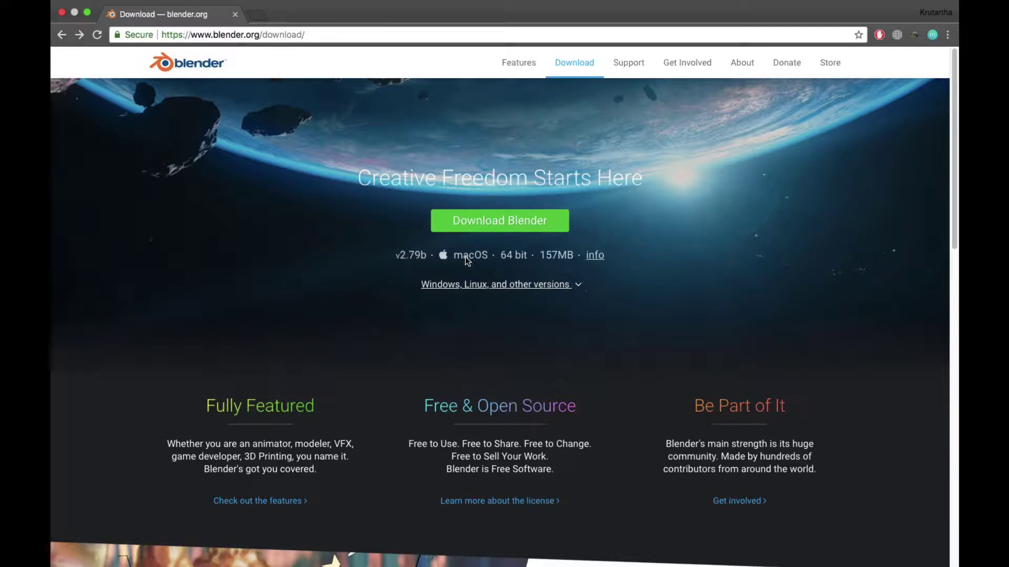
pyautogui.click(485, 222)
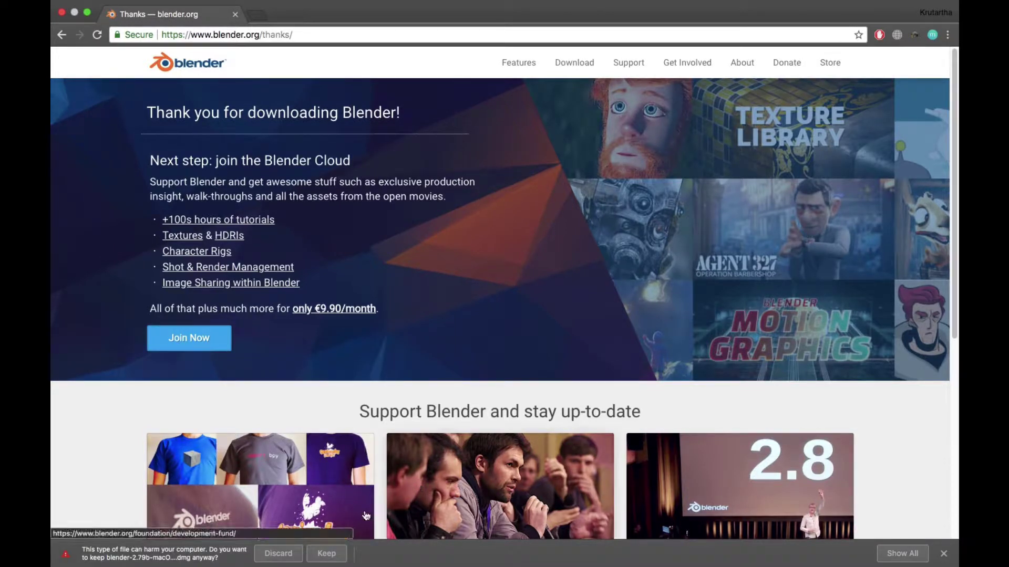
pyautogui.click(326, 553)
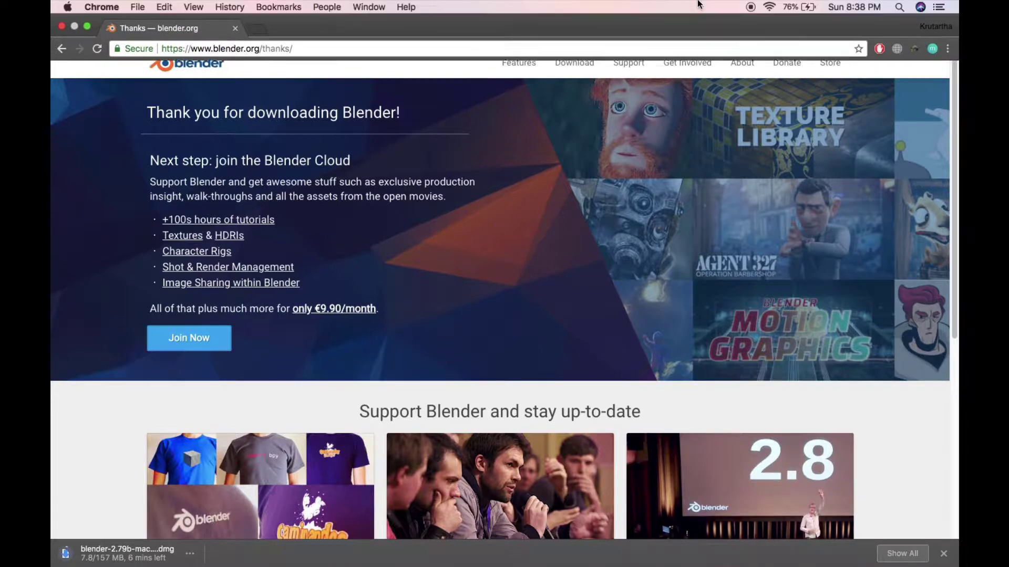
# Open the downloaded Blender disk image, copy the Blender folder into Applications, and close the Finder windows.
pyautogui.press('super+shift+j')
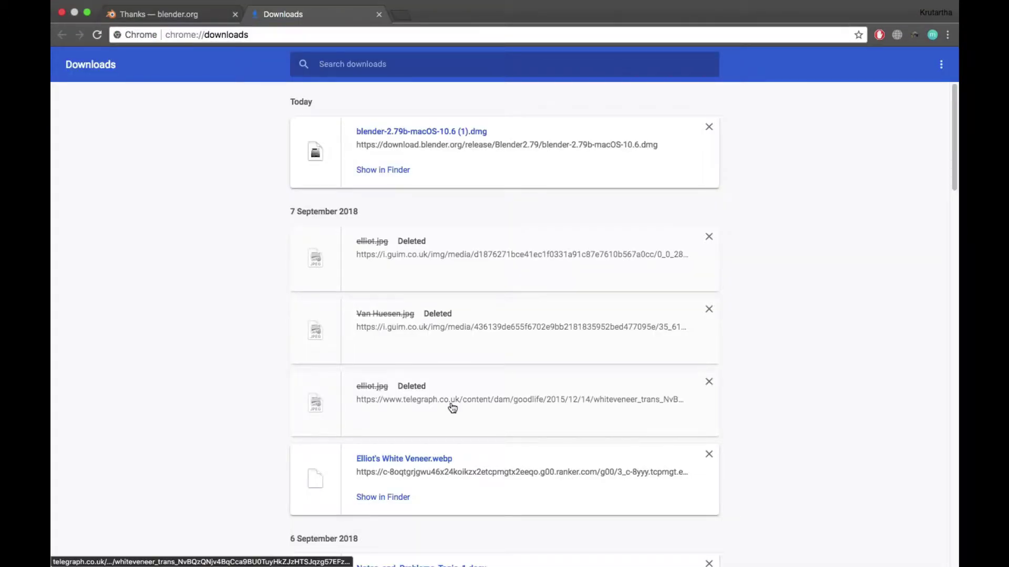
pyautogui.click(418, 132)
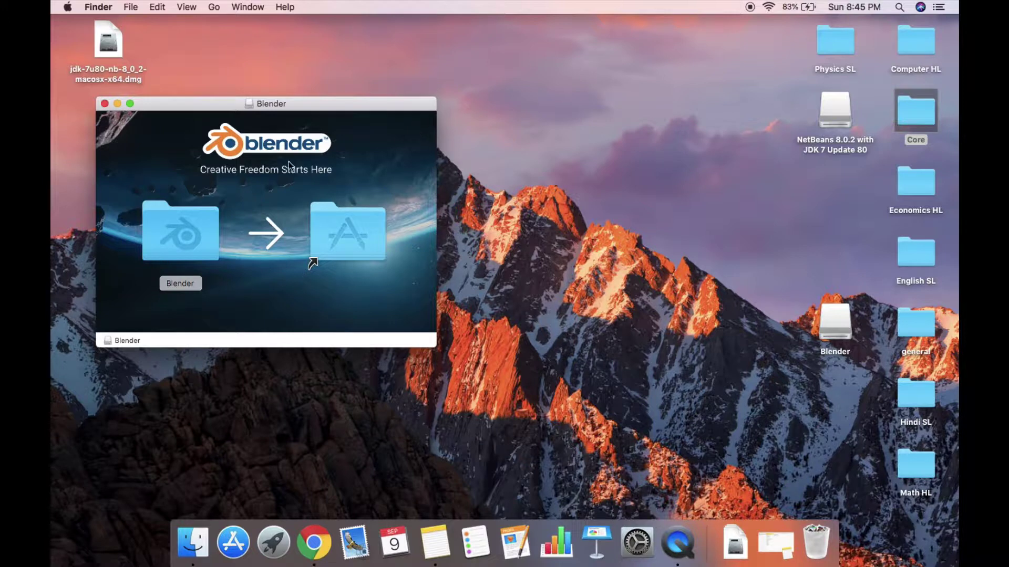
pyautogui.click(163, 243)
pyautogui.moveTo(163, 242); pyautogui.dragTo(327, 241)
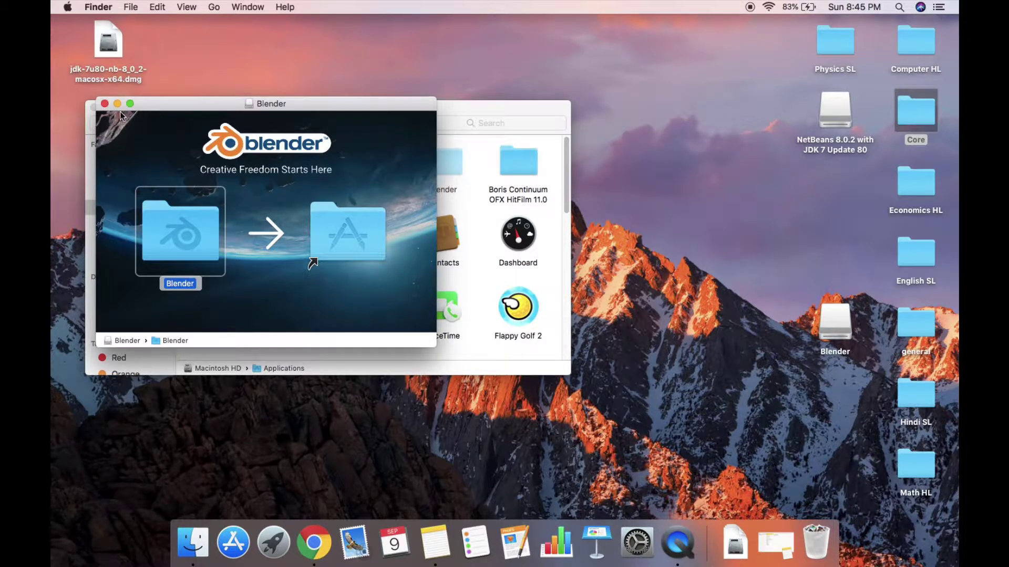
pyautogui.click(104, 104)
pyautogui.click(93, 107)
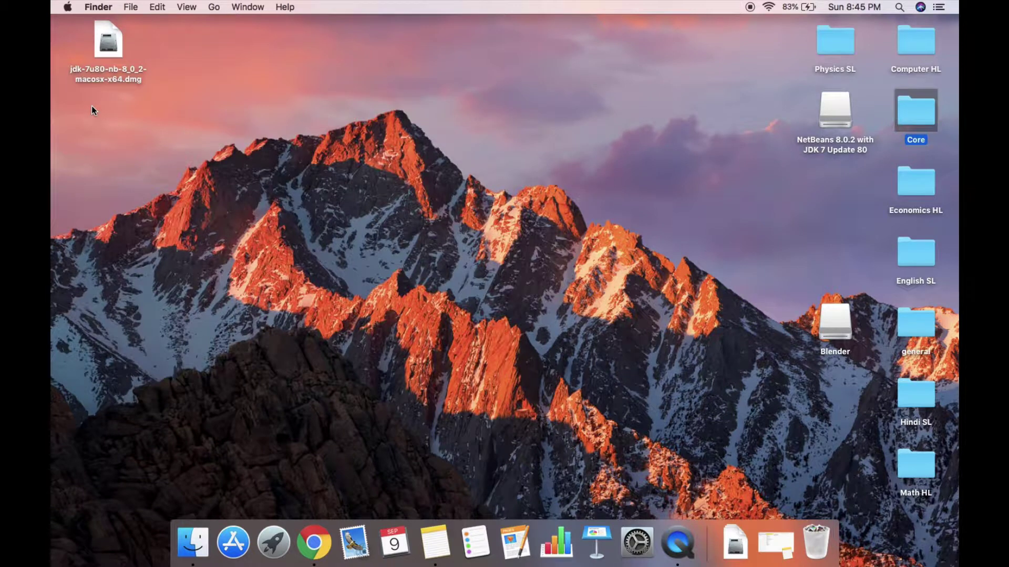
# Launch Blender, allow the downloaded application to open, and dismiss its splash screen.
pyautogui.press('super+space')
pyautogui.write('blender')
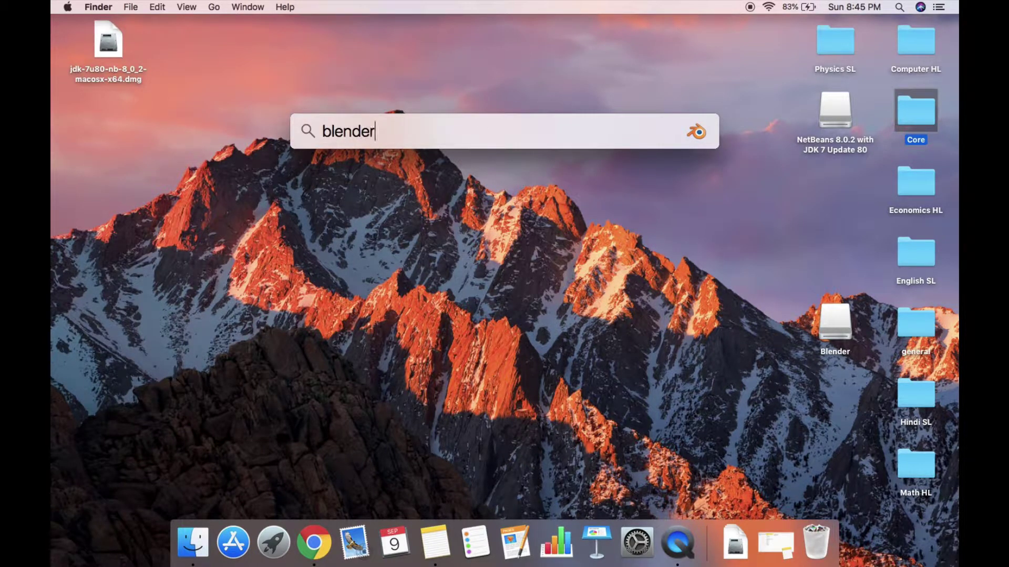
pyautogui.press('Return')
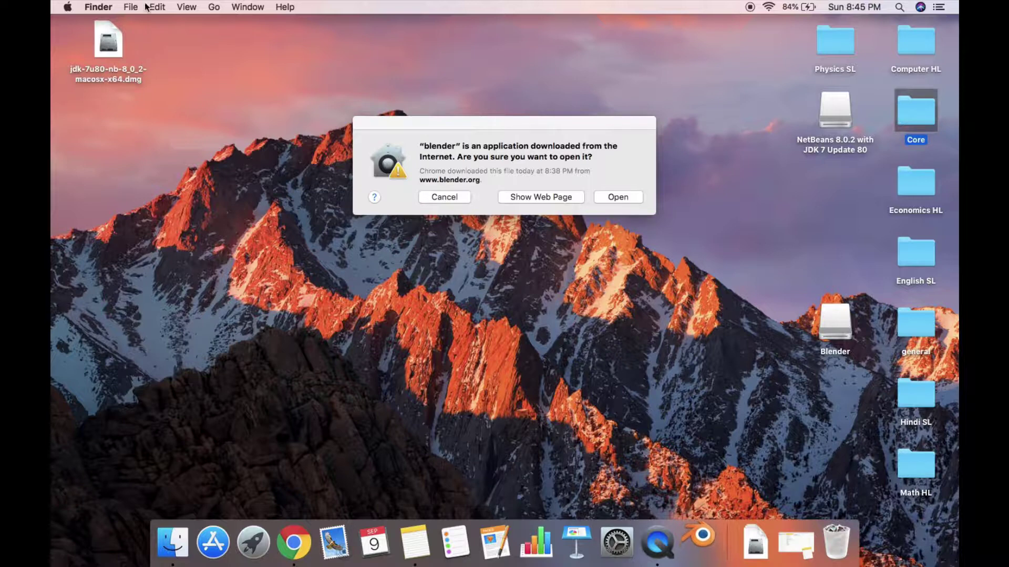
pyautogui.click(632, 197)
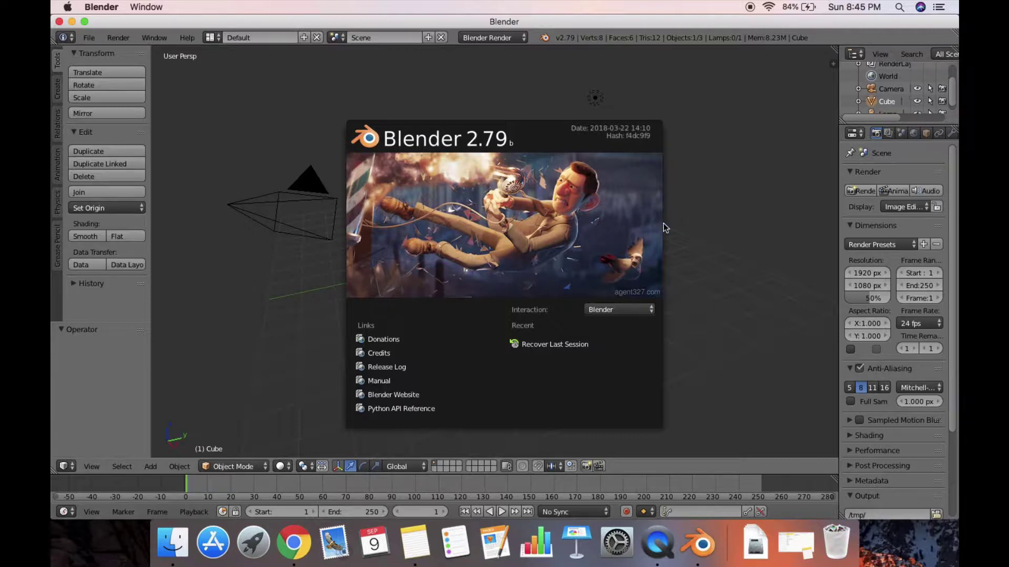
pyautogui.click(616, 383)
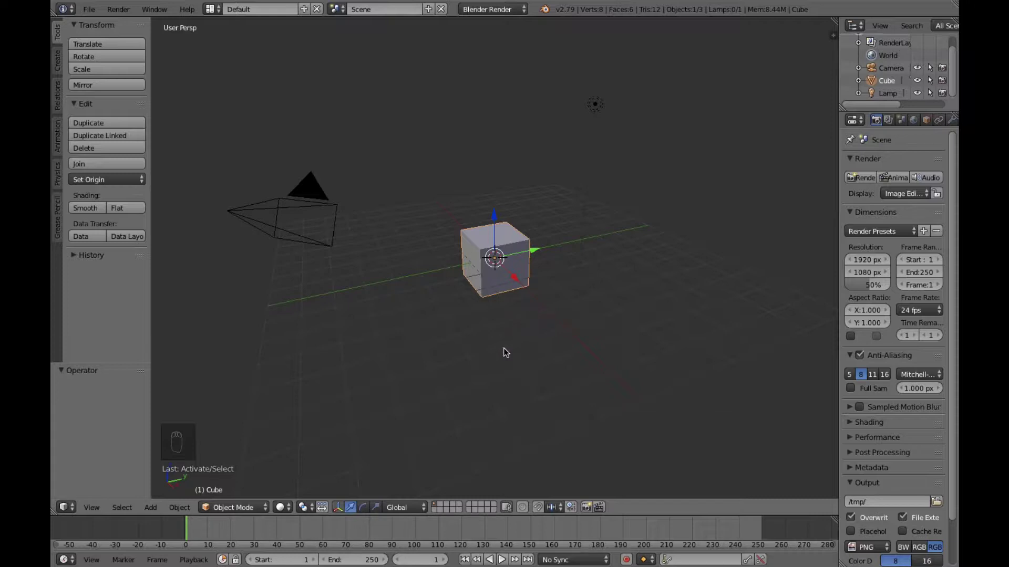
# Examine the default cube, camera and lamp in the 3D scene from different distances and angles.
pyautogui.scroll(4, 508, 332)
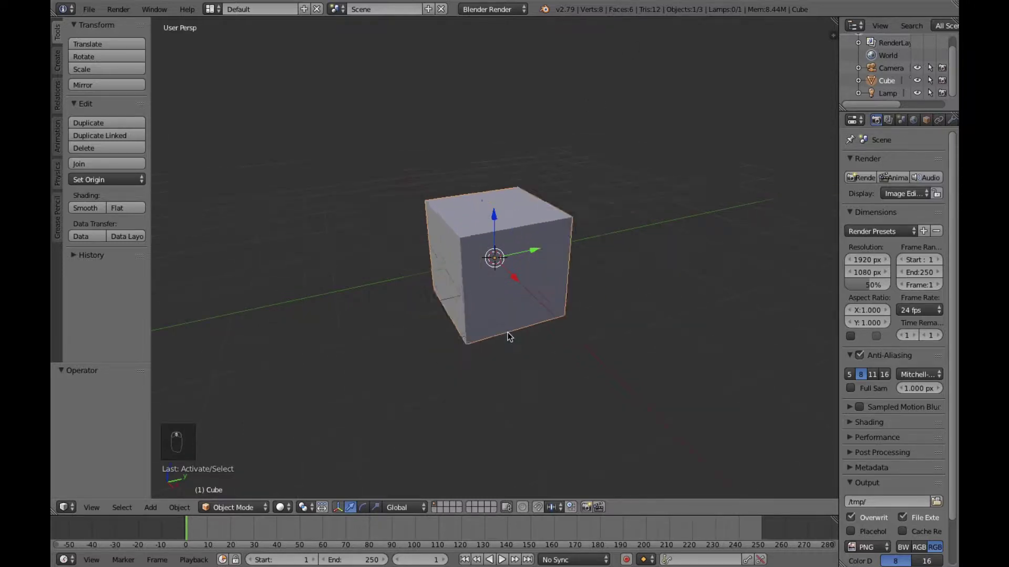
pyautogui.scroll(-5, 508, 332)
pyautogui.scroll(-1, 508, 332)
pyautogui.scroll(3, 508, 332)
pyautogui.scroll(-2, 507, 332)
pyautogui.scroll(-2, 507, 332)
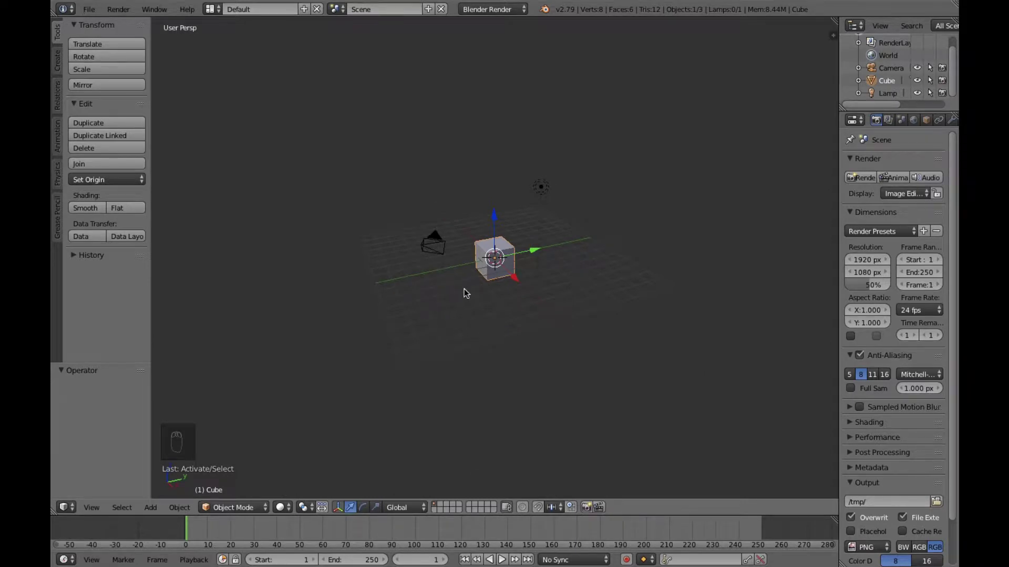
pyautogui.moveTo(464, 290); pyautogui.dragTo(548, 325, button='middle')
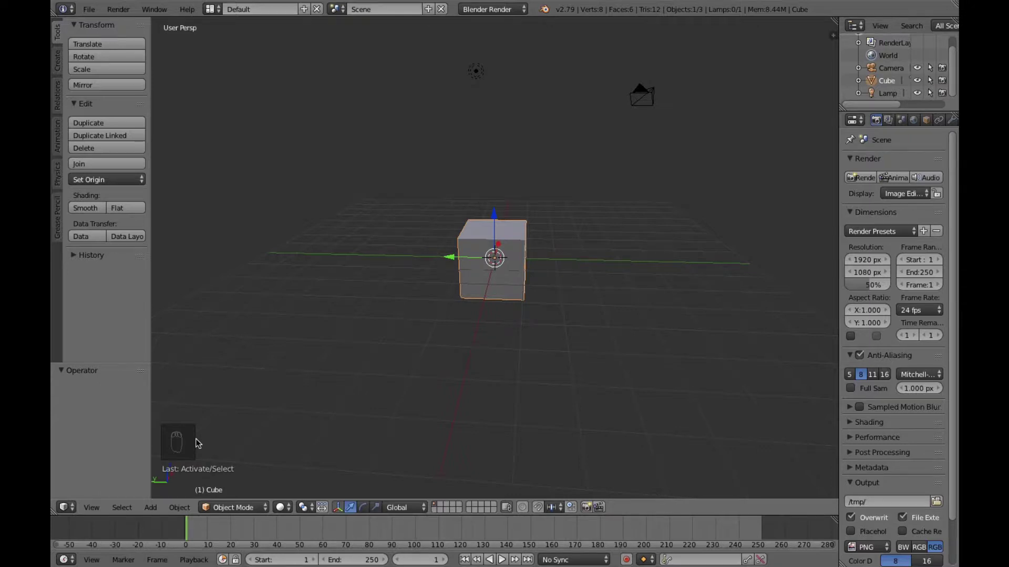
pyautogui.hotkey('shift', 'a')
pyautogui.moveTo(198, 443)
pyautogui.moveTo(406, 342); pyautogui.dragTo(591, 332, button='middle')
pyautogui.moveTo(653, 209); pyautogui.dragTo(615, 301, button='middle')
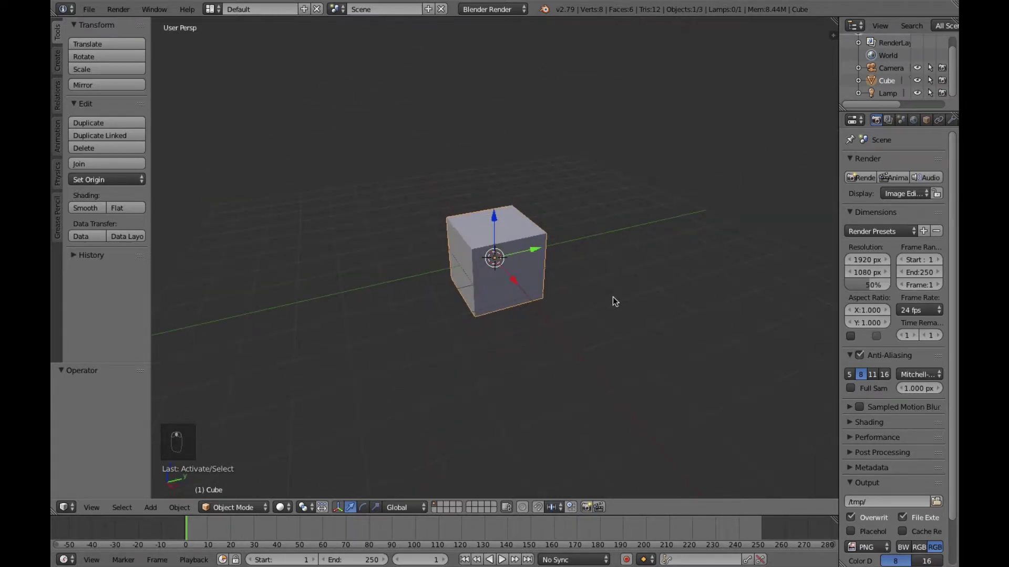
# Delete the default cube and add a cylinder mesh with 32 vertices, radius 1 and depth 2.
pyautogui.press('x')
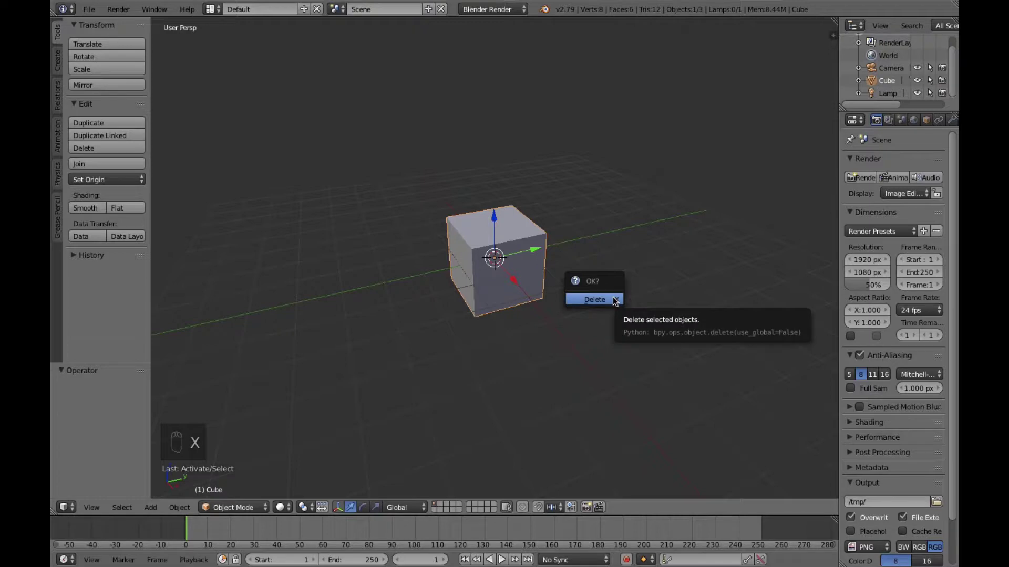
pyautogui.click(615, 300)
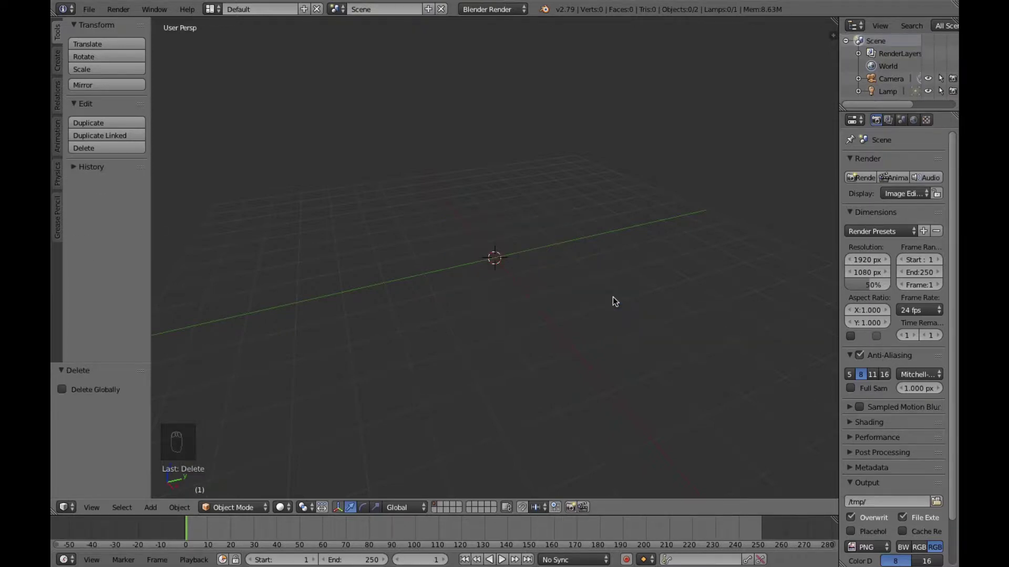
pyautogui.hotkey('shift', 'a')
pyautogui.moveTo(614, 301)
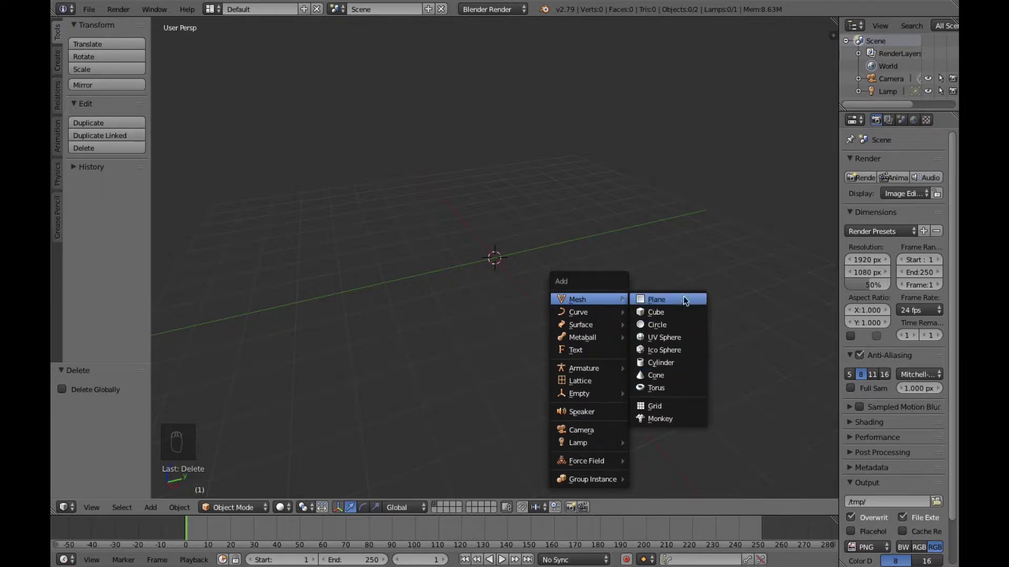
pyautogui.click(677, 364)
pyautogui.moveTo(624, 350); pyautogui.dragTo(568, 428, button='middle')
pyautogui.scroll(3, 543, 370)
pyautogui.moveTo(544, 369); pyautogui.dragTo(613, 346, button='middle')
pyautogui.scroll(-5, 624, 295)
pyautogui.scroll(6, 614, 345)
pyautogui.scroll(-3, 608, 321)
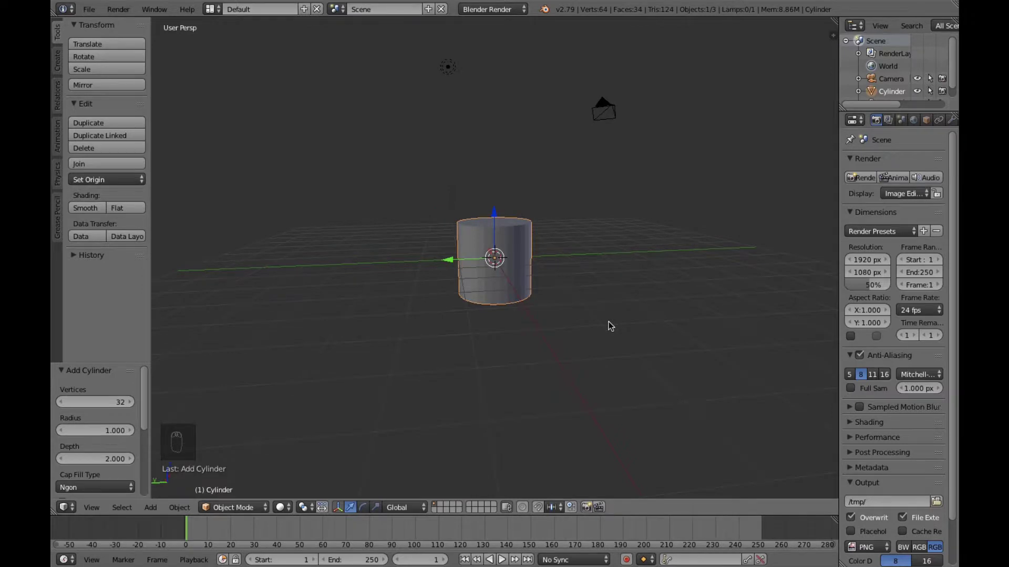
# Try scaling the cylinder uniformly, cancel that, and stretch it along the X axis by about 4.09.
pyautogui.press('s')
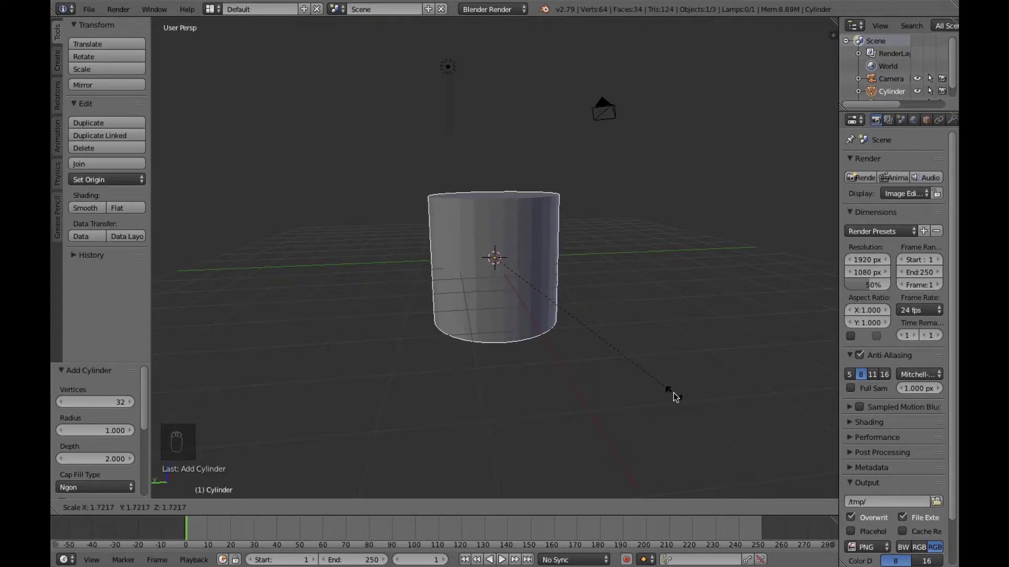
pyautogui.press('Escape')
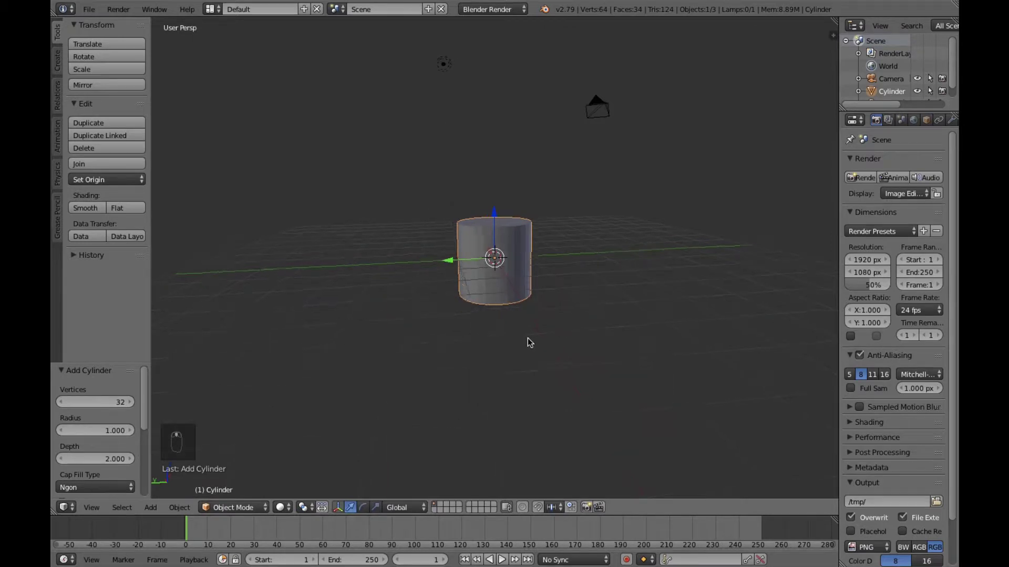
pyautogui.moveTo(529, 342); pyautogui.dragTo(549, 358, button='middle')
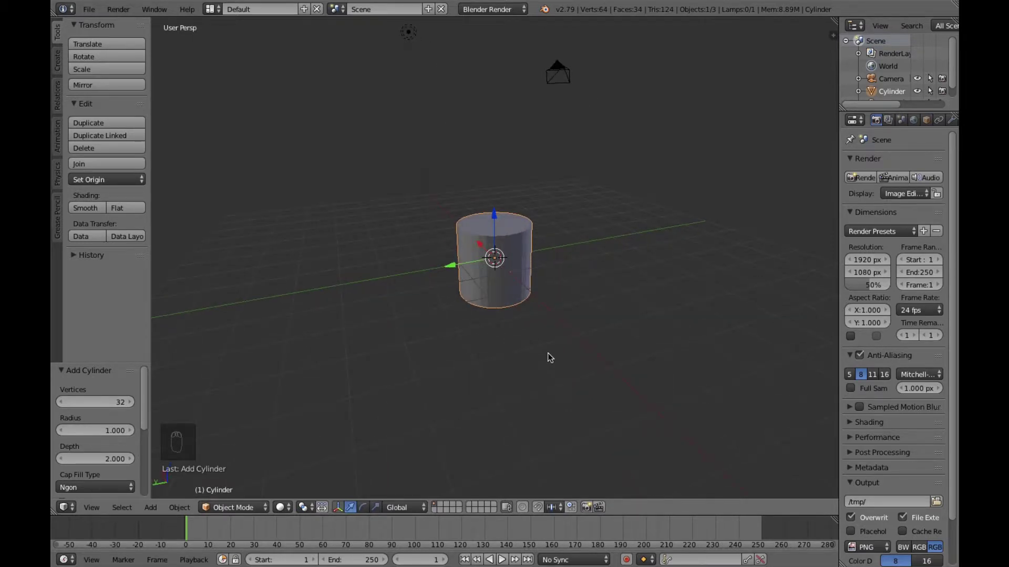
pyautogui.press('s')
pyautogui.press('x')
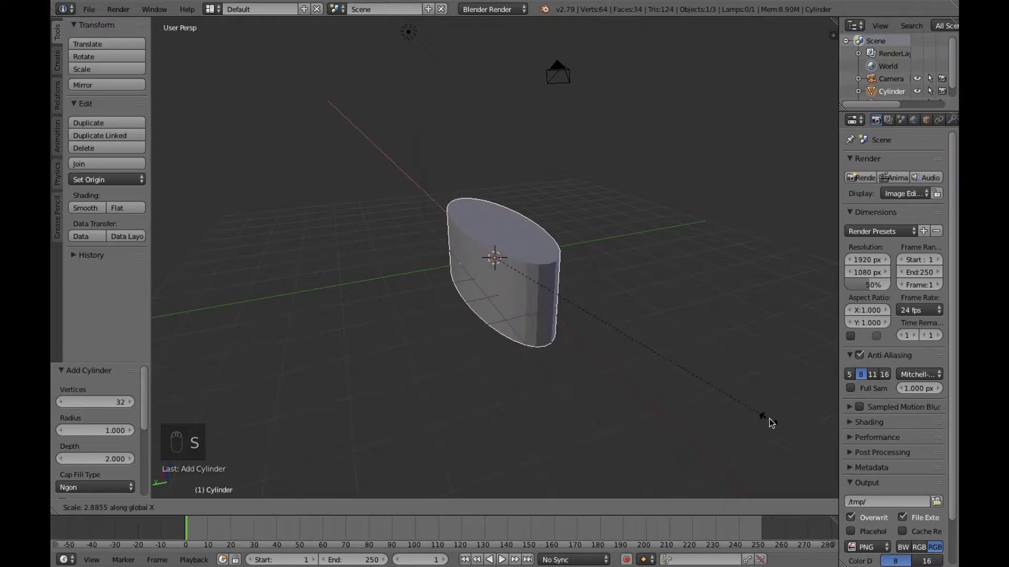
pyautogui.click(227, 430)
pyautogui.moveTo(245, 405); pyautogui.dragTo(332, 335, button='middle')
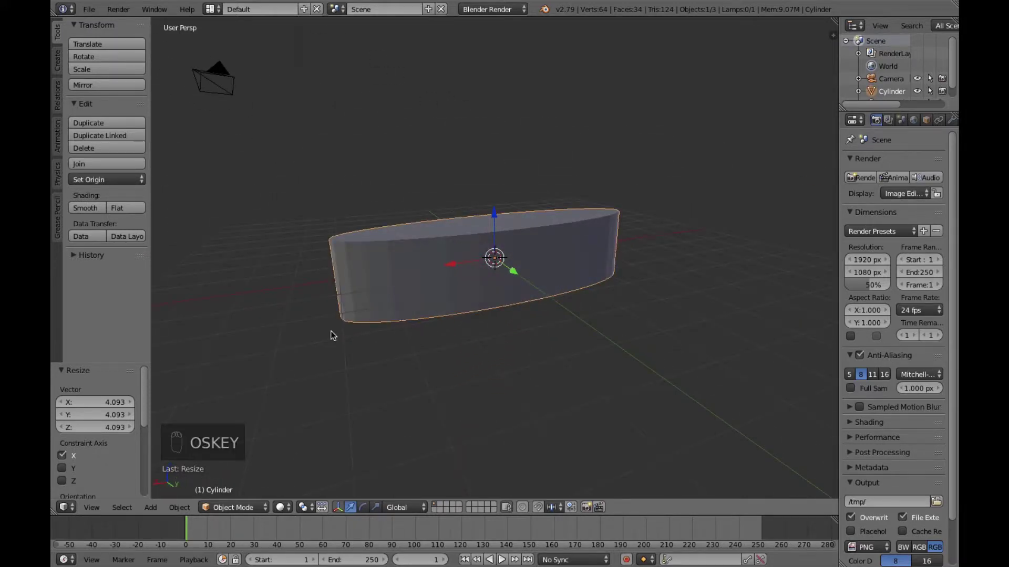
# Undo the X-axis stretch, the cylinder's creation and the deletion of the default cube.
pyautogui.press('super+z')
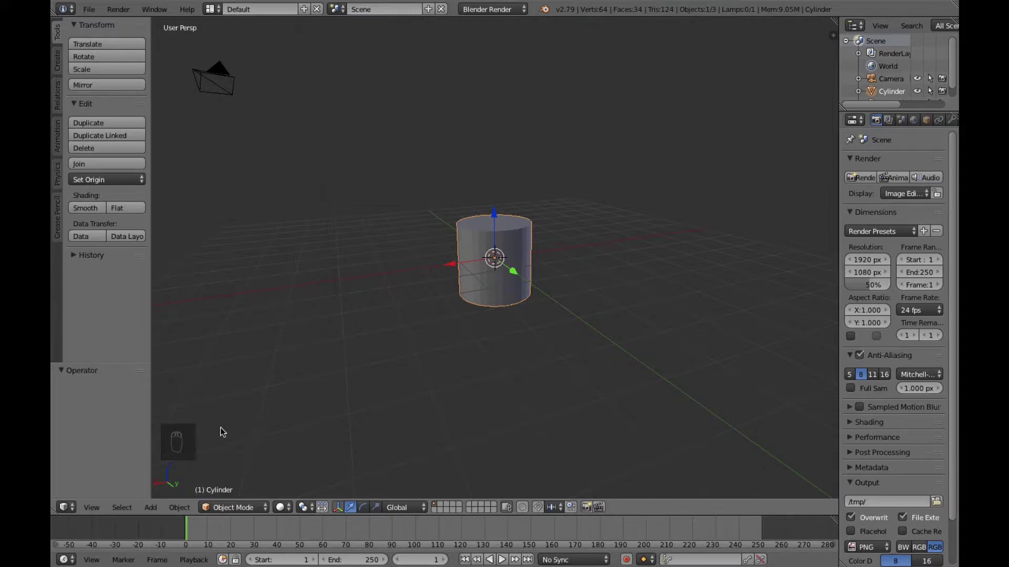
pyautogui.press('super+z')
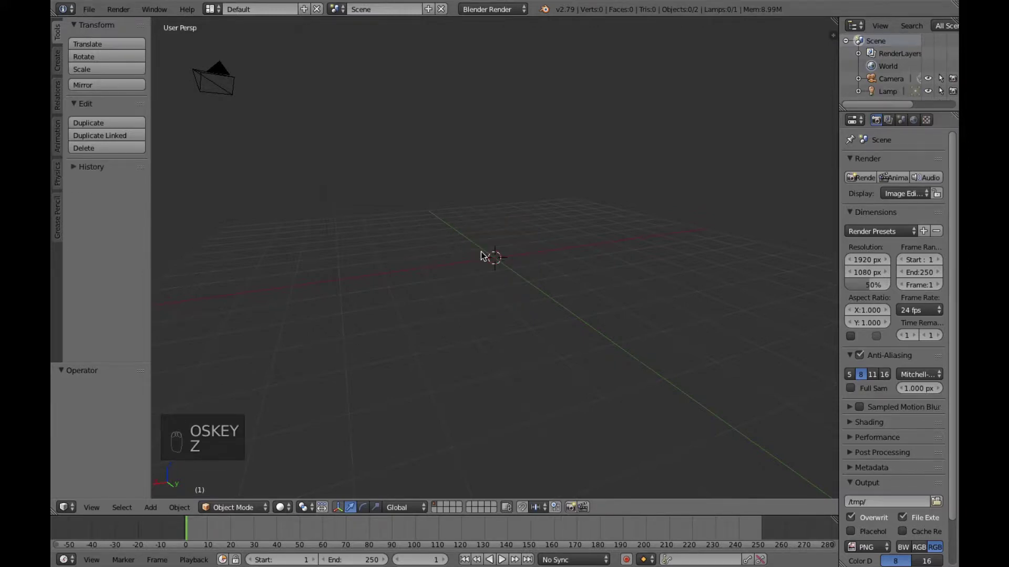
pyautogui.press('super+z')
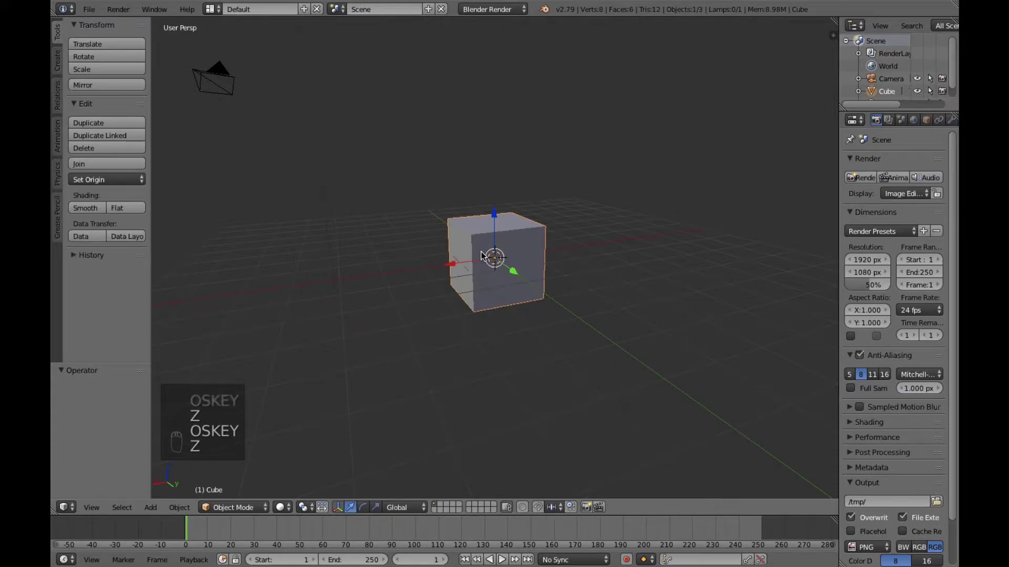
# Delete the default cube and add a cylinder mesh in its place.
pyautogui.press('x')
pyautogui.click(481, 256)
pyautogui.hotkey('shift', 'a')
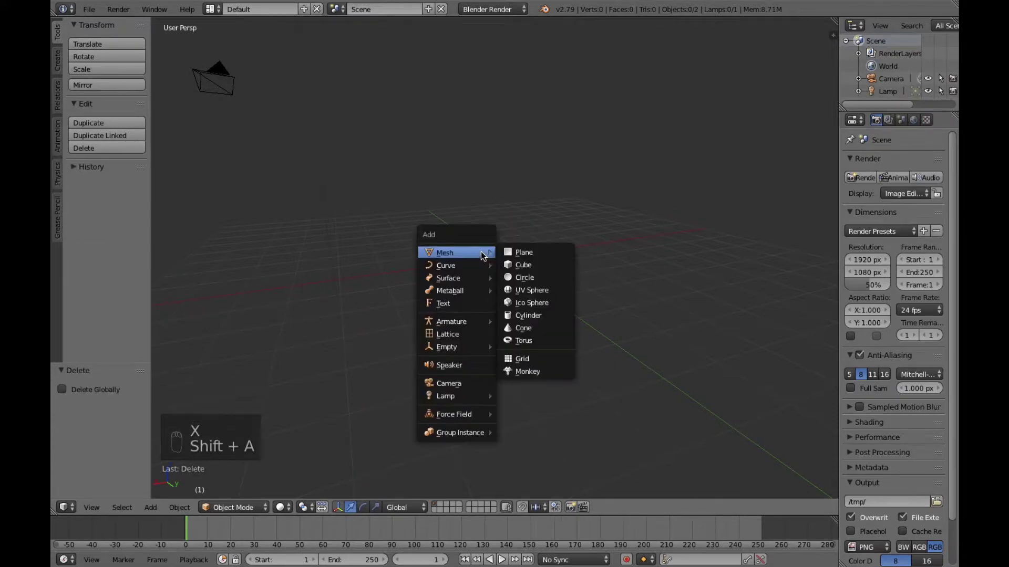
pyautogui.click(528, 315)
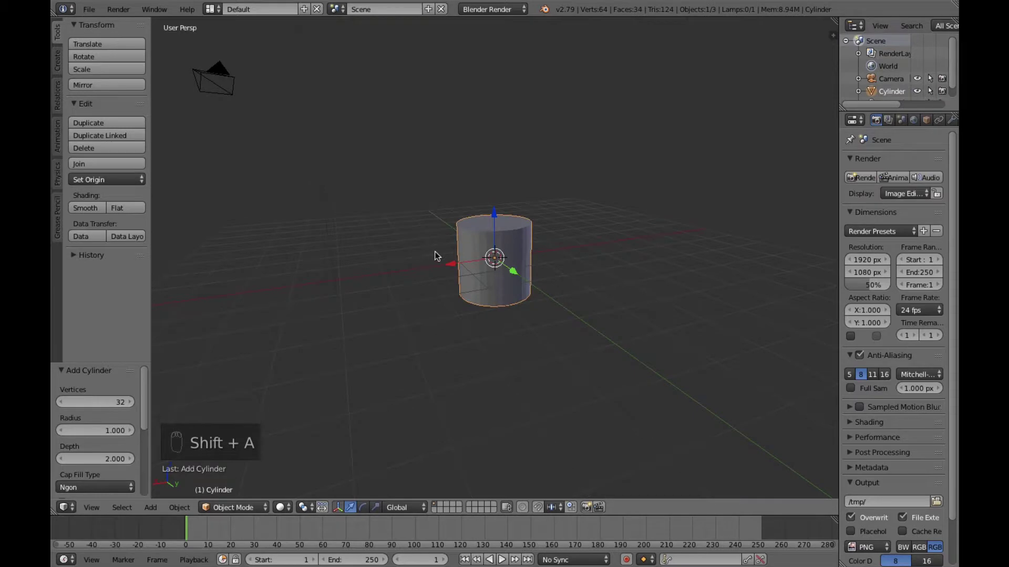
# Scale the cylinder by about -2.77 along X, about -2.22 along Z and about 3.13 along Y.
pyautogui.press('s')
pyautogui.press('x')
pyautogui.click(470, 285)
pyautogui.press('s')
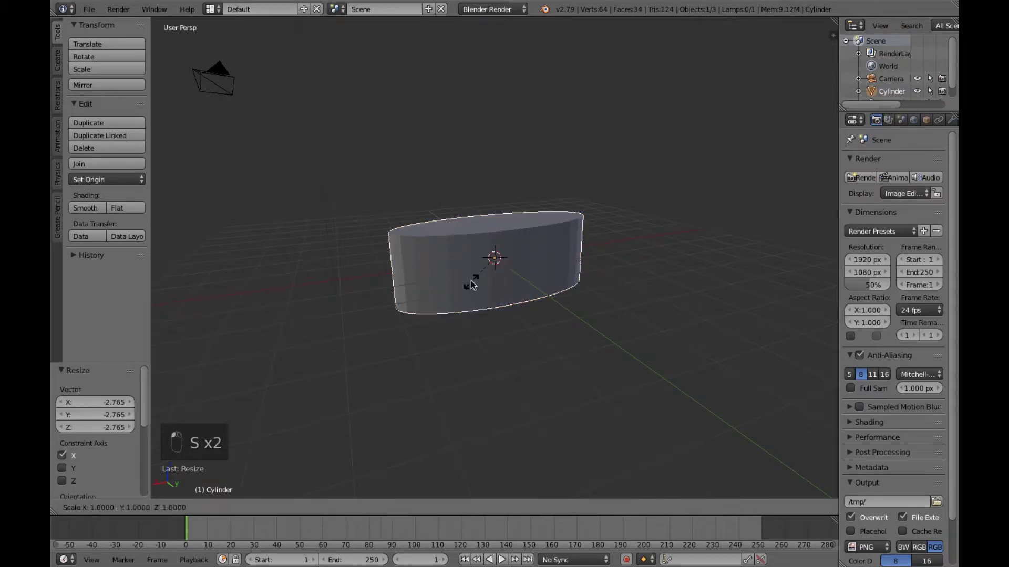
pyautogui.press('z')
pyautogui.click(471, 187)
pyautogui.press('y')
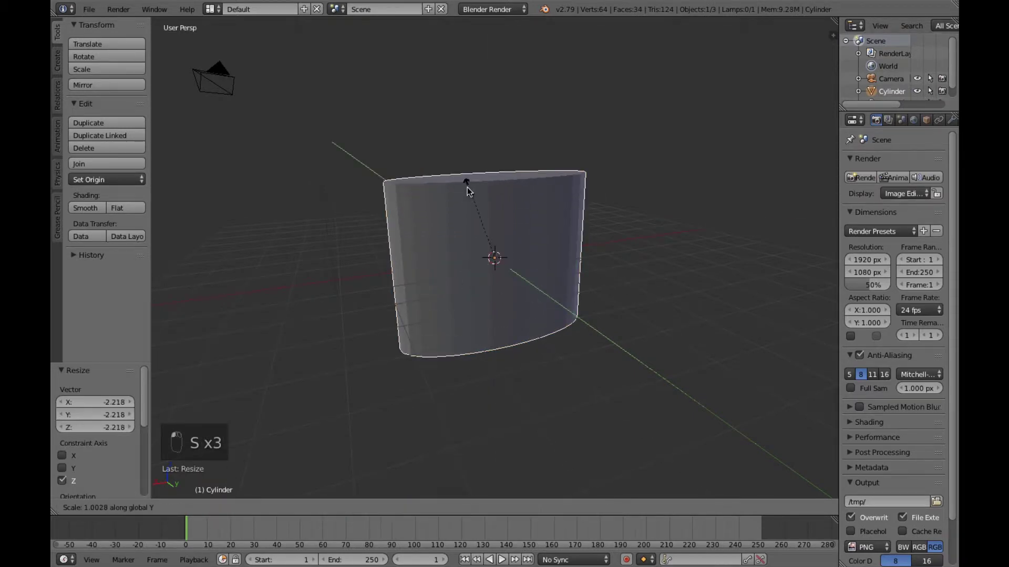
pyautogui.click(294, 136)
pyautogui.moveTo(497, 279); pyautogui.dragTo(528, 302, button='middle')
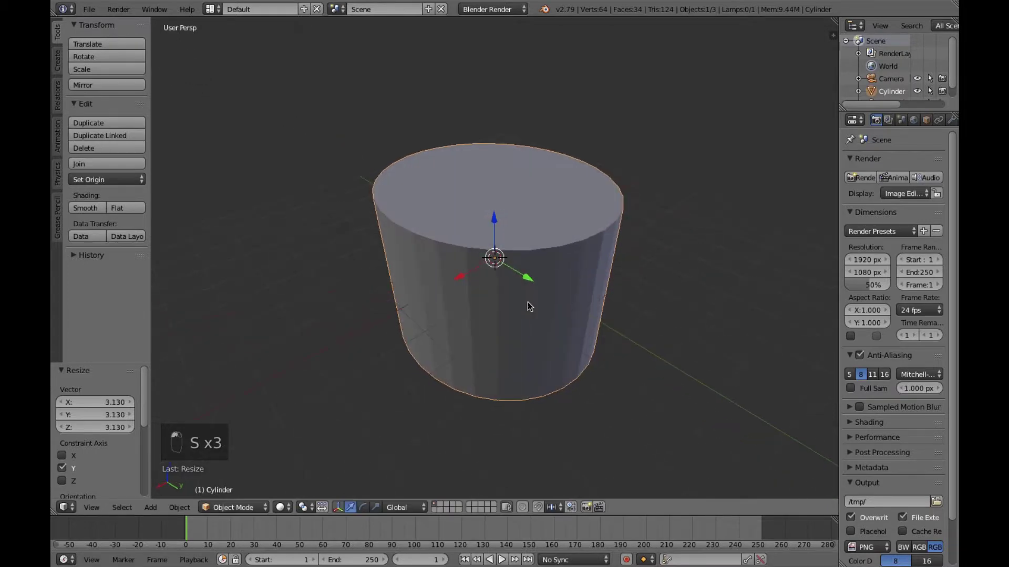
# Scale the whole cylinder down uniformly by a factor of about 0.53.
pyautogui.scroll(-2, 529, 305)
pyautogui.press('s')
pyautogui.click(513, 319)
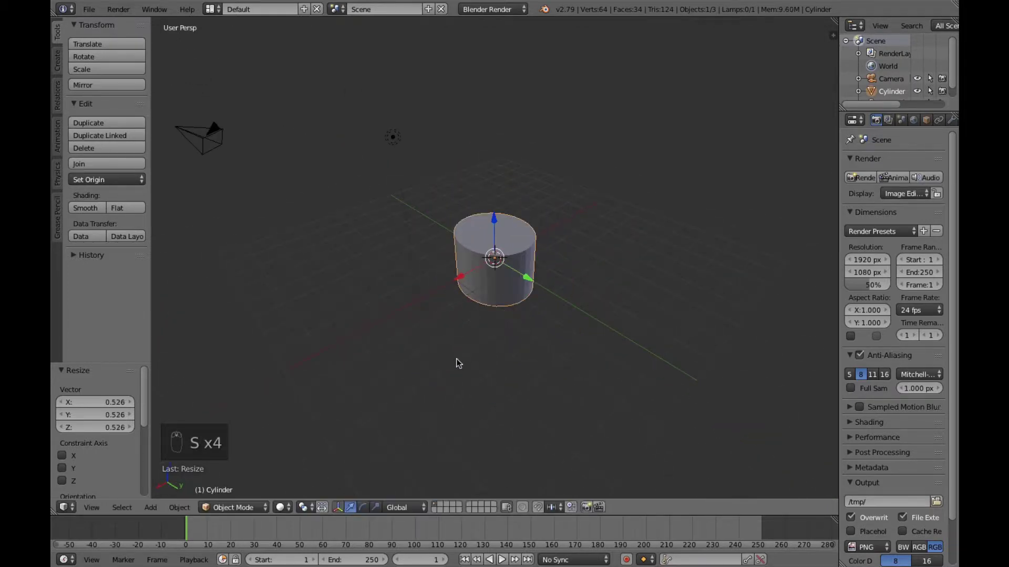
pyautogui.moveTo(458, 360); pyautogui.dragTo(424, 324, button='middle')
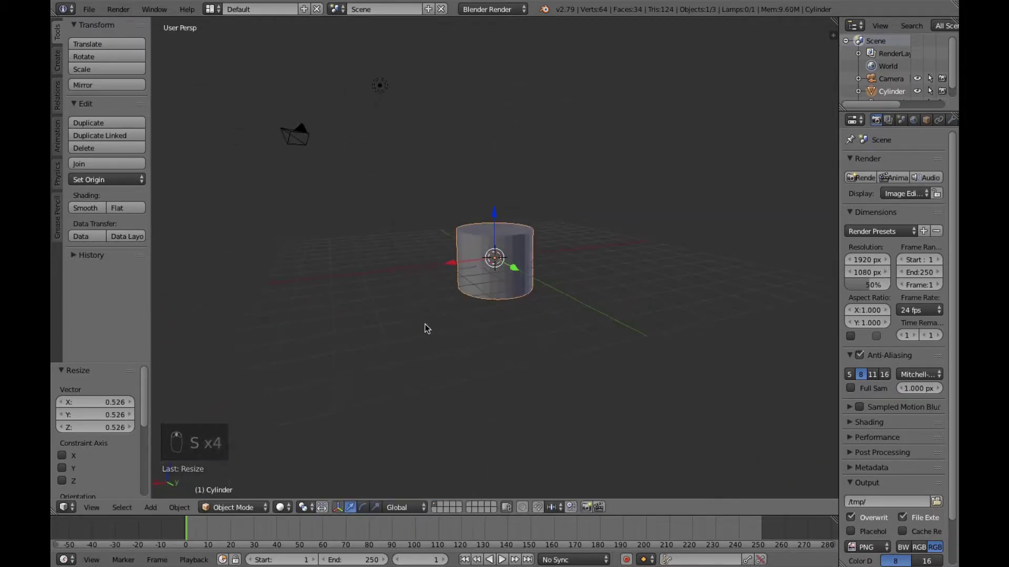
pyautogui.scroll(1, 442, 346)
pyautogui.scroll(2, 540, 321)
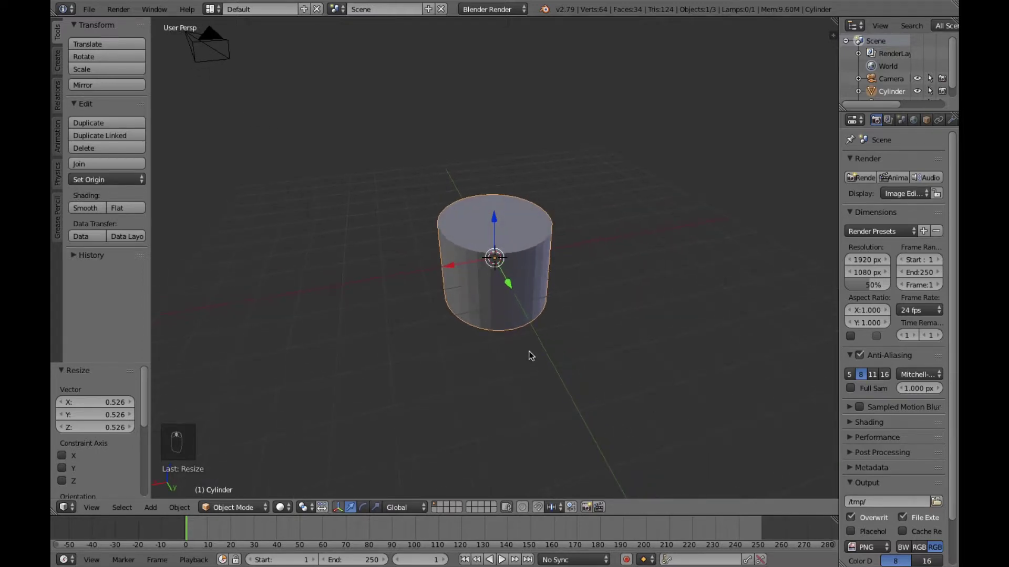
# Try moving the cylinder freely around the scene without any axis constraint.
pyautogui.moveTo(522, 338); pyautogui.dragTo(471, 315, button='middle')
pyautogui.press('g')
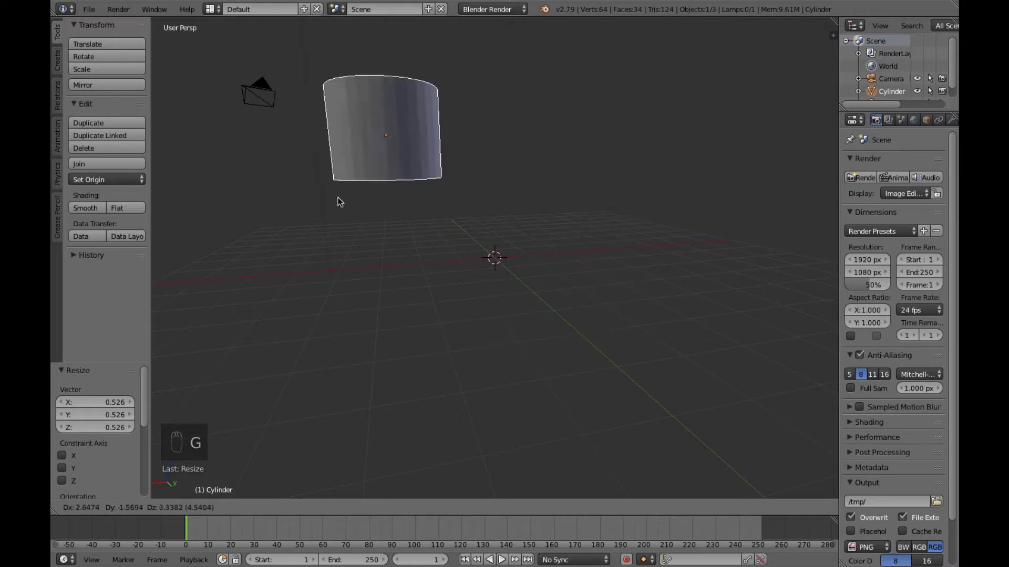
pyautogui.rightClick(418, 243)
pyautogui.moveTo(440, 323); pyautogui.dragTo(446, 367, button='middle')
pyautogui.press('g')
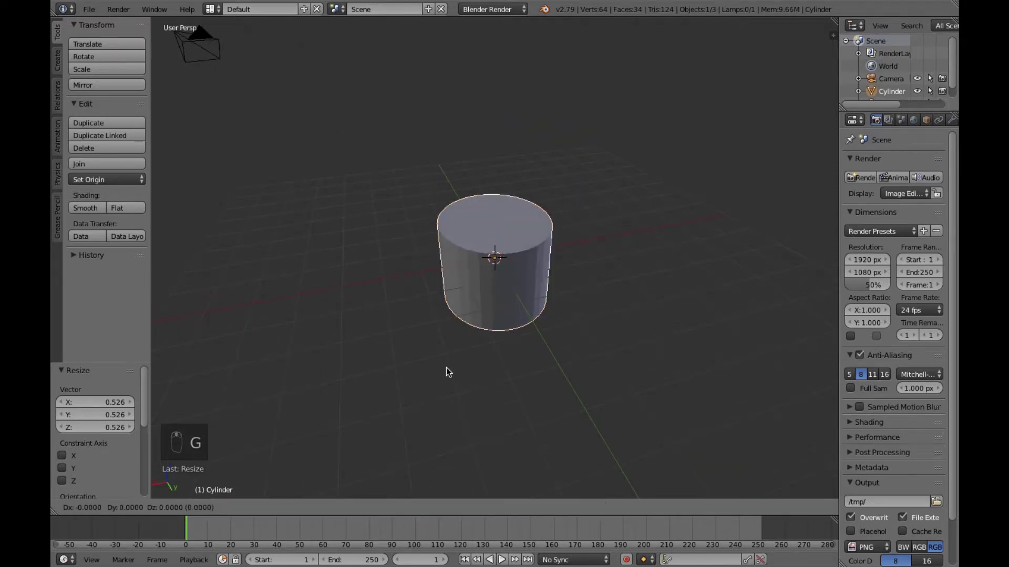
pyautogui.rightClick(466, 251)
pyautogui.press('g')
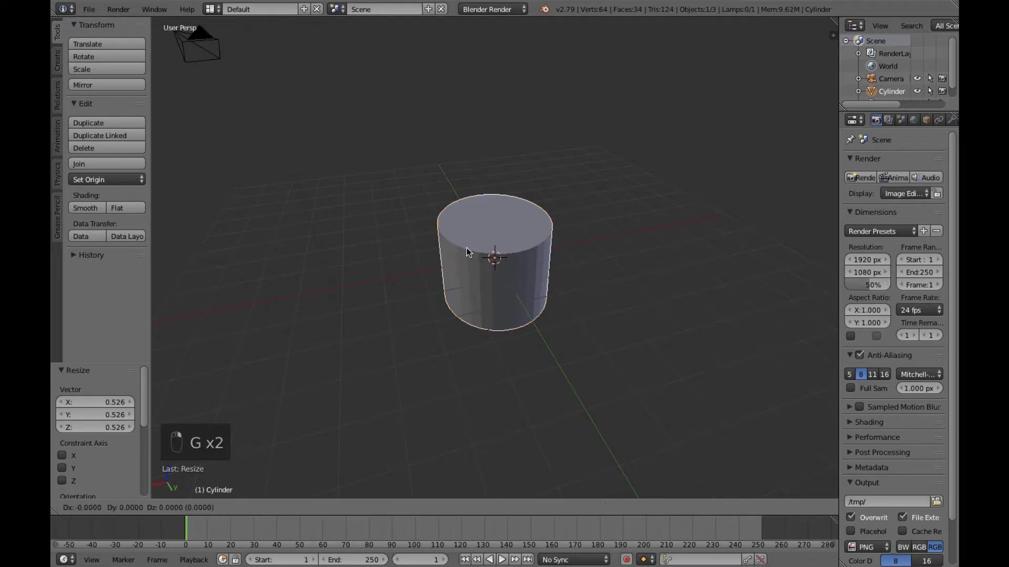
pyautogui.rightClick(577, 148)
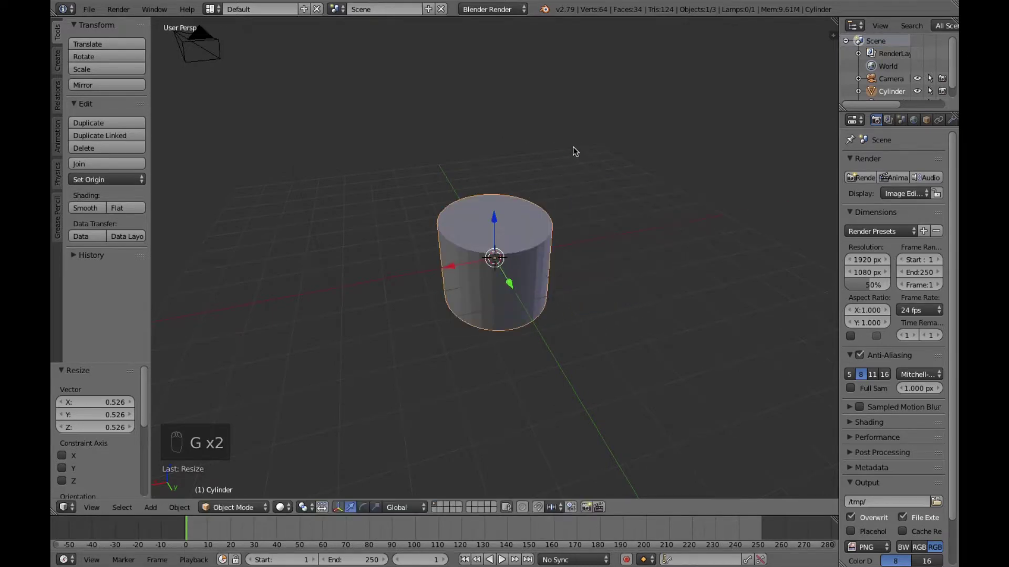
# Move the cylinder about -5.32 along the global Y axis, and undo that move.
pyautogui.press('g')
pyautogui.press('y')
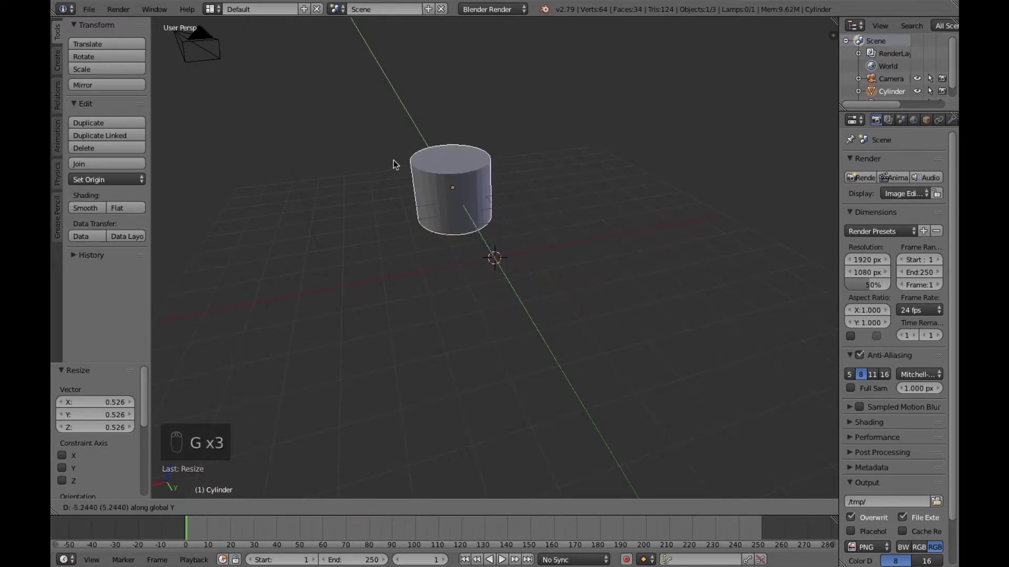
pyautogui.click(394, 162)
pyautogui.press('x')
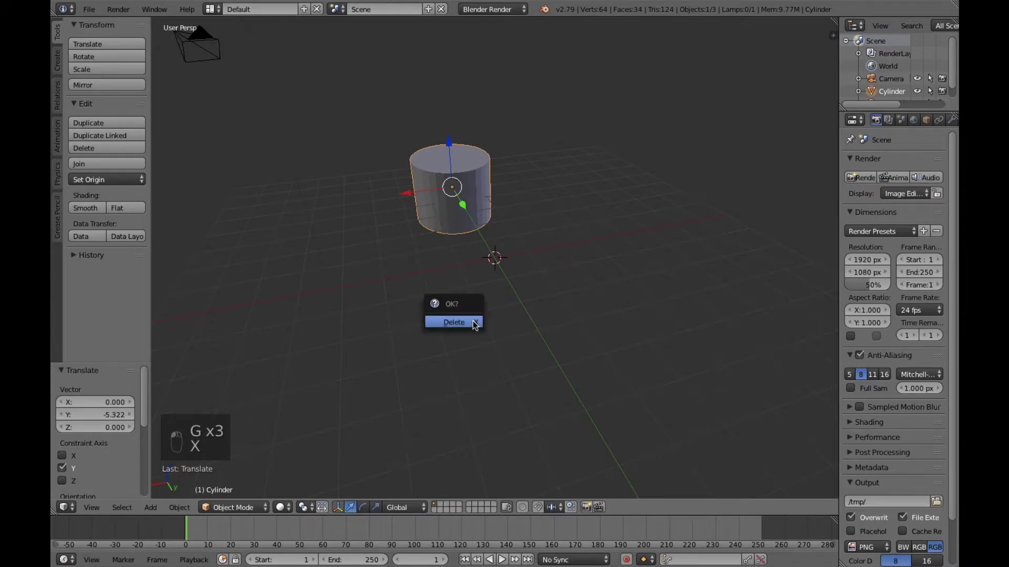
pyautogui.press('super+z')
# Toggle the tool shelf of the 3D view several times, leaving it hidden.
pyautogui.moveTo(462, 309); pyautogui.dragTo(540, 341, button='middle')
pyautogui.press('t')
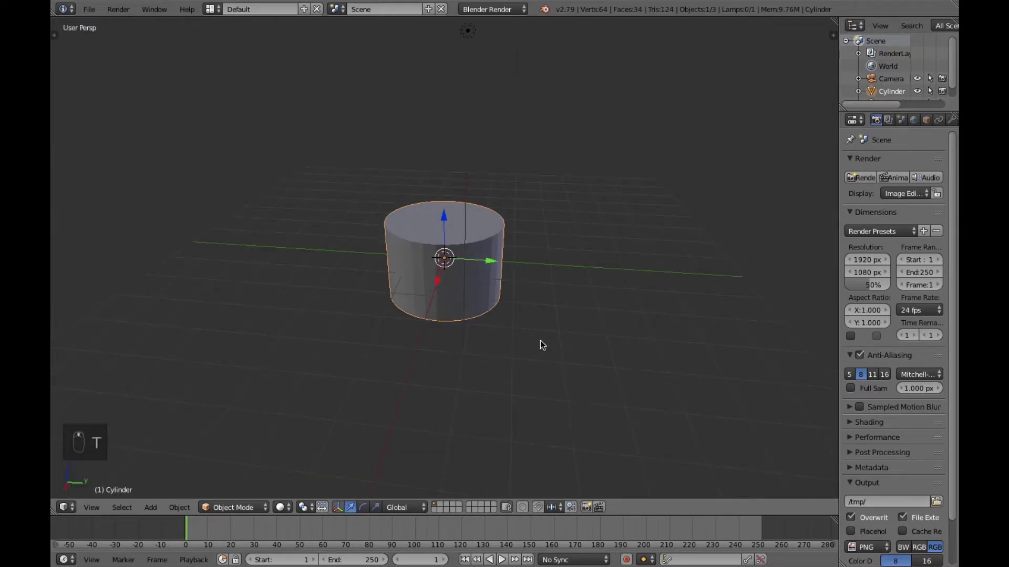
pyautogui.press('t')
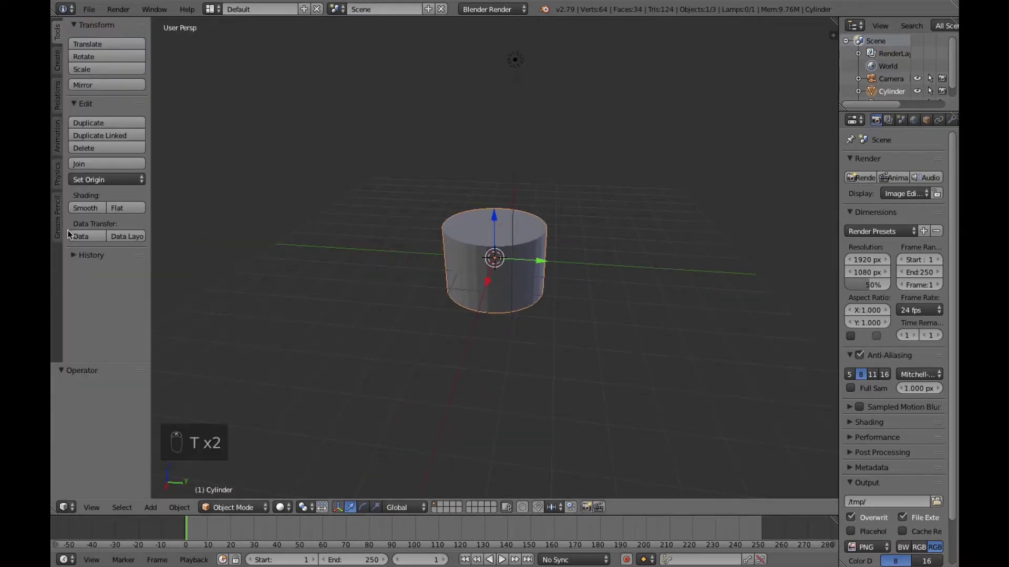
pyautogui.press('t')
pyautogui.press('t')
pyautogui.press('t')
pyautogui.press('t')
pyautogui.press('t')
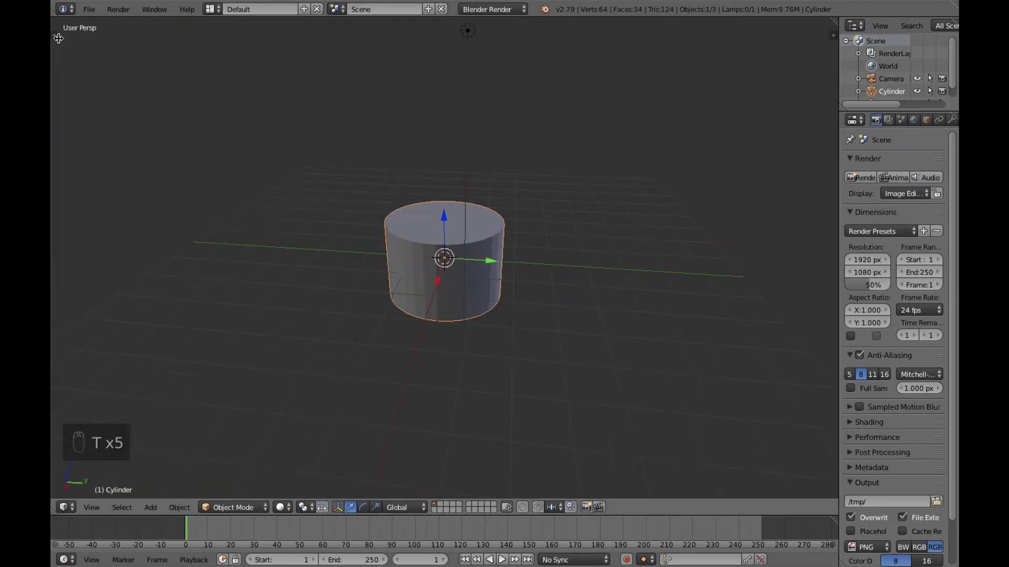
# Toggle the properties sidebar of the 3D view several times, leaving it shown.
pyautogui.press('n')
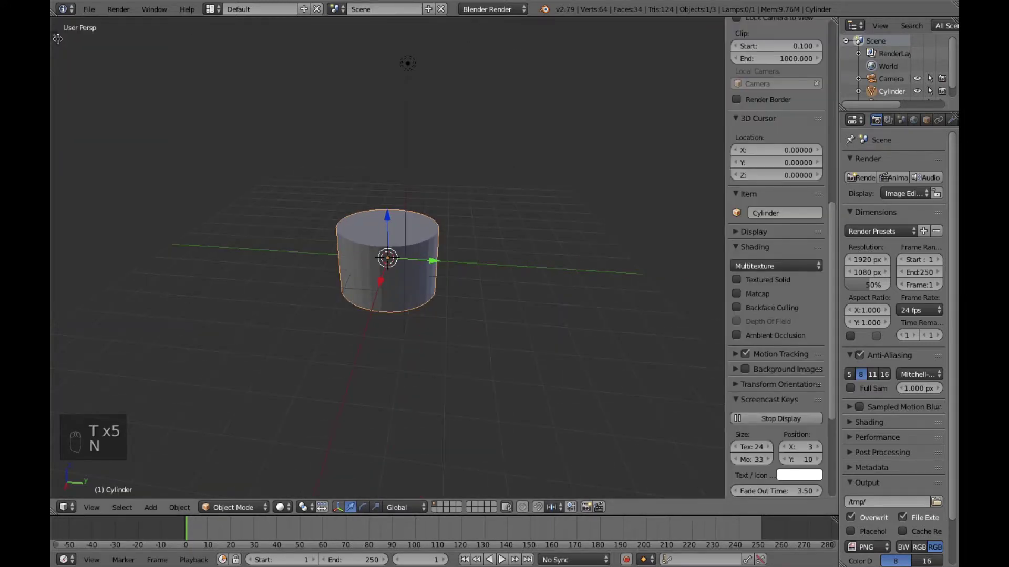
pyautogui.press('n')
pyautogui.press('n')
pyautogui.press('n')
pyautogui.press('n')
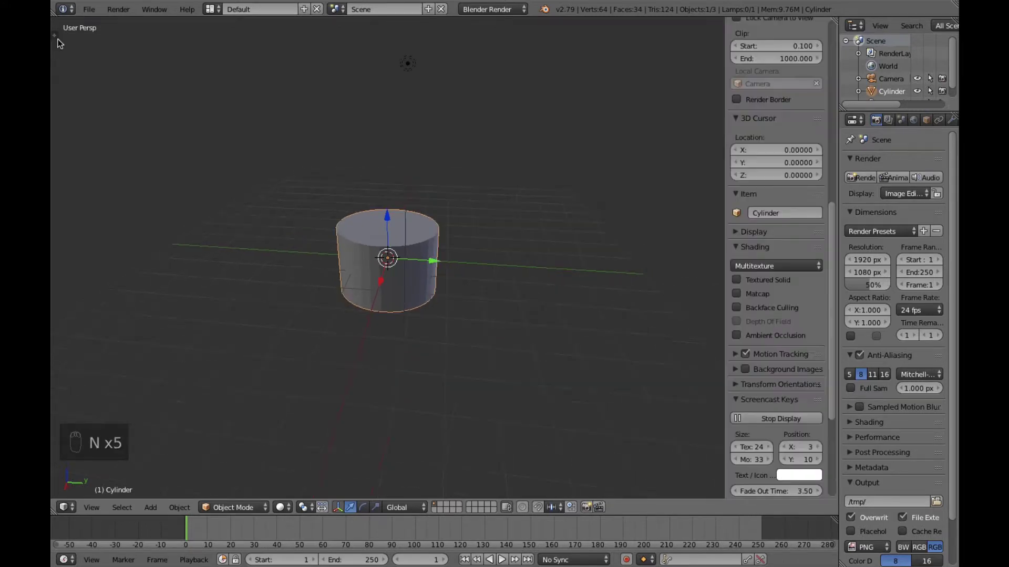
# Show the tool shelf again and hide the properties sidebar.
pyautogui.press('t')
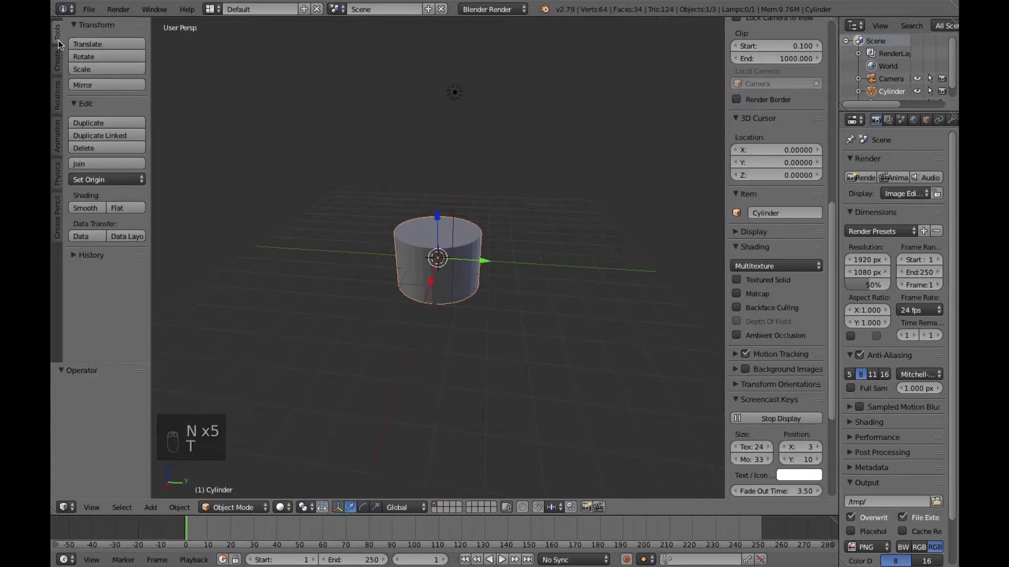
pyautogui.moveTo(480, 338); pyautogui.dragTo(405, 191, button='middle')
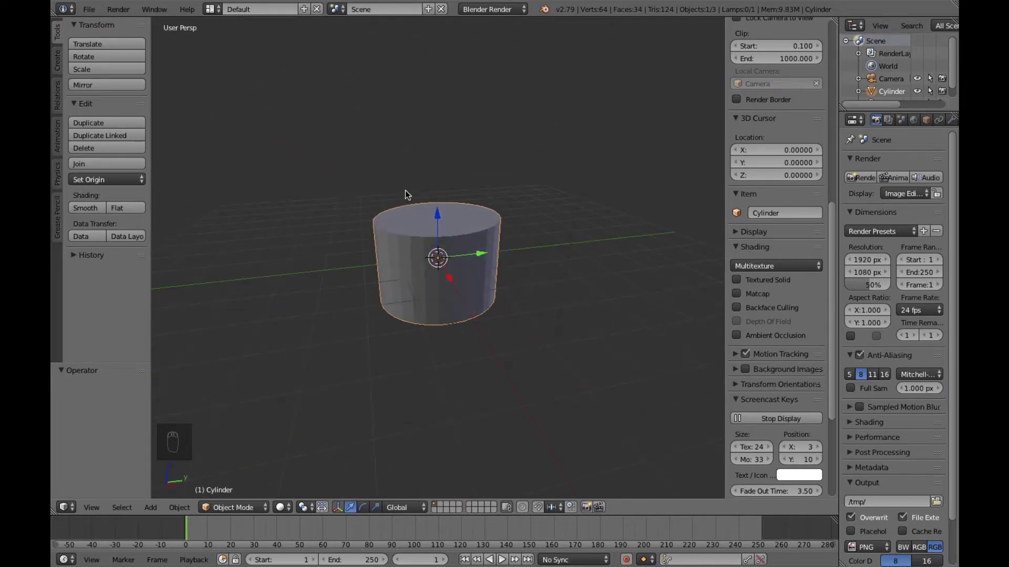
pyautogui.press('n')
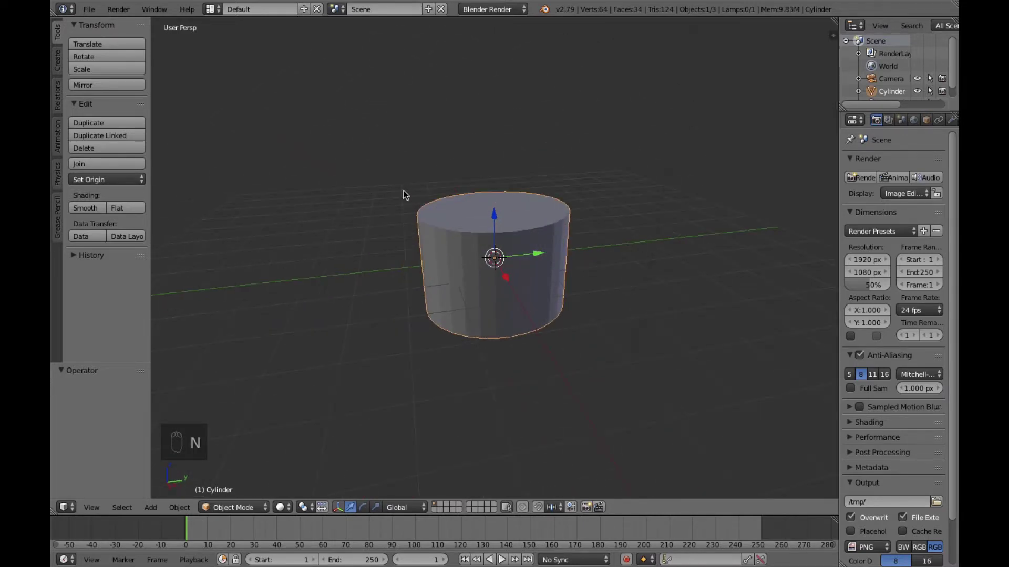
# Try rotating the cylinder freely and about the global X axis.
pyautogui.press('r')
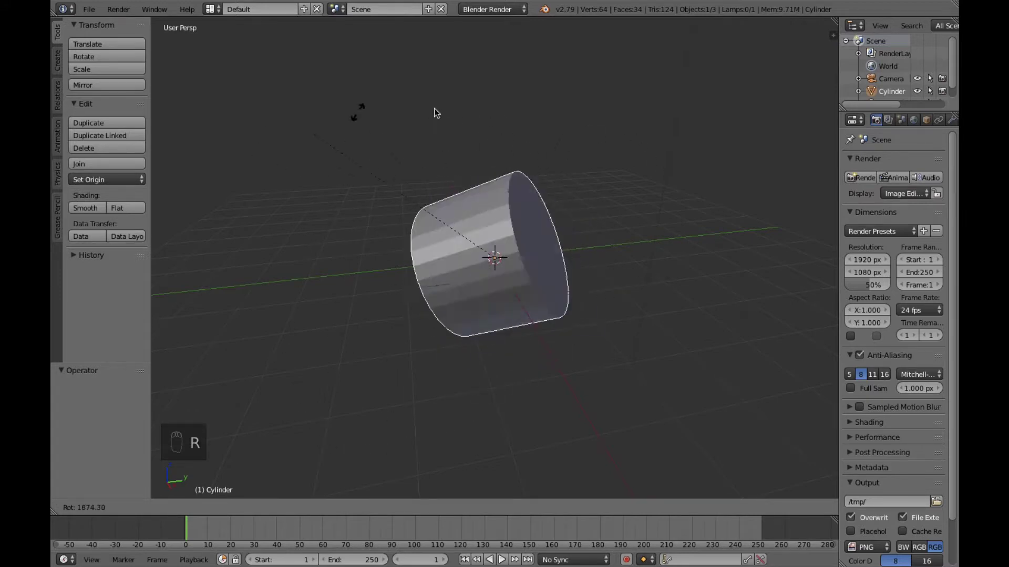
pyautogui.rightClick(421, 243)
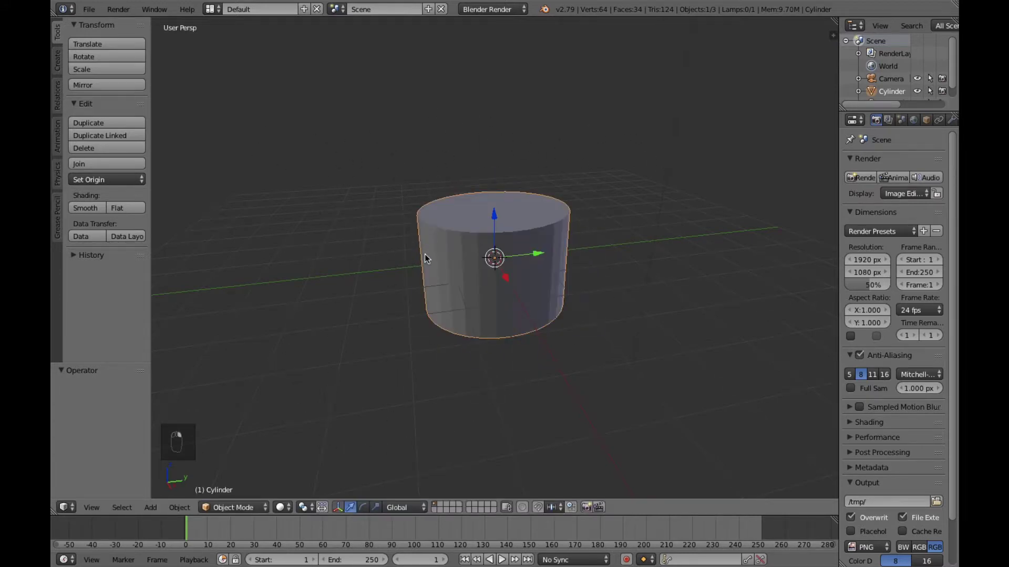
pyautogui.press('r')
pyautogui.press('x')
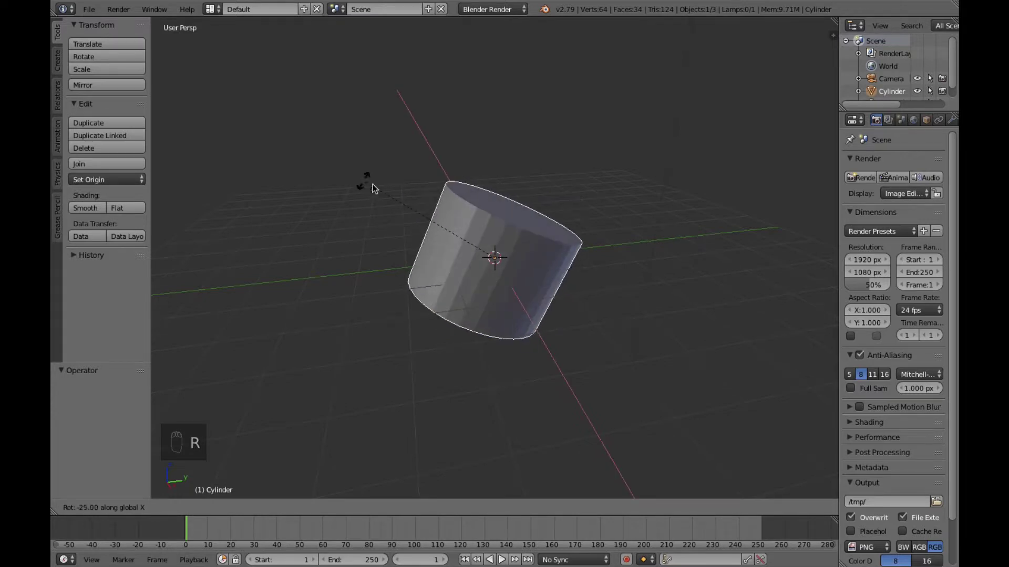
pyautogui.rightClick(411, 231)
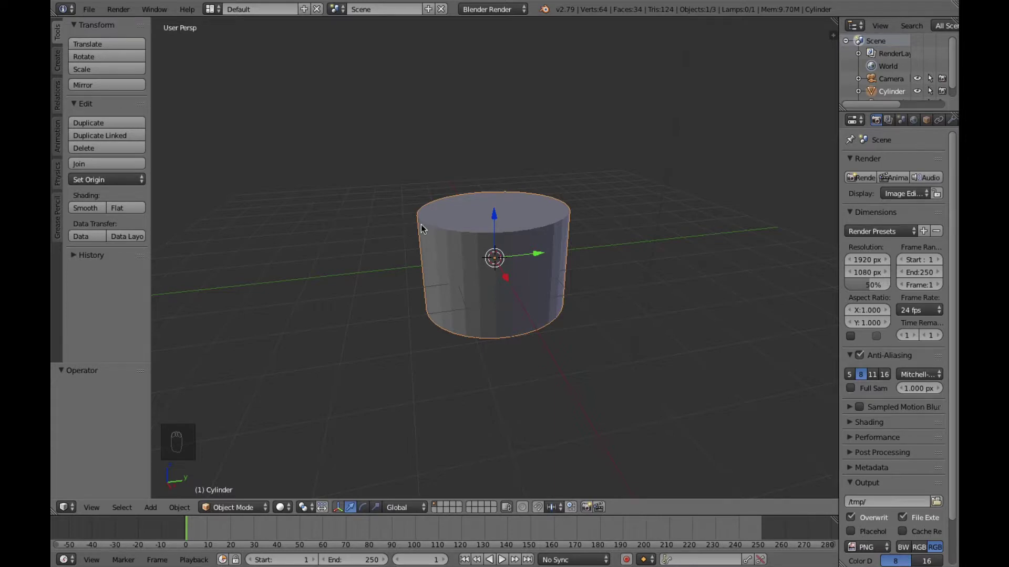
# Try rotating the cylinder about the global Y axis and about the global Z axis.
pyautogui.press('r')
pyautogui.press('y')
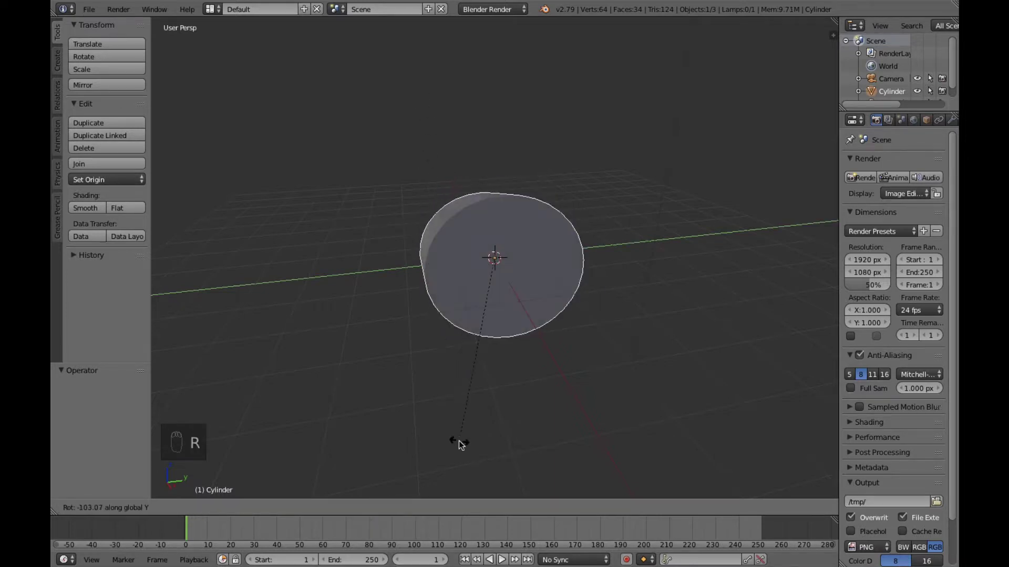
pyautogui.rightClick(478, 328)
pyautogui.press('r')
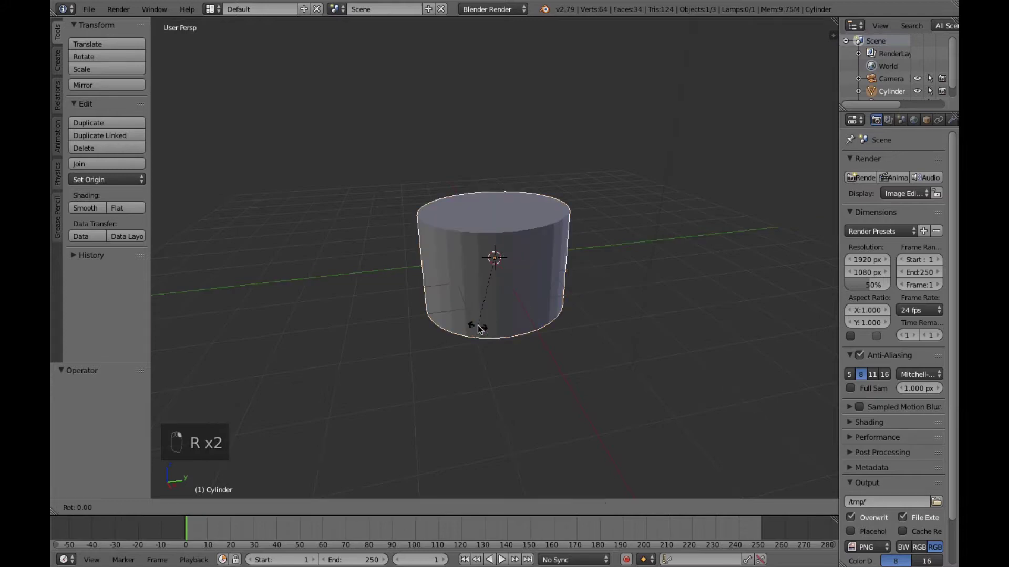
pyautogui.press('z')
pyautogui.rightClick(528, 327)
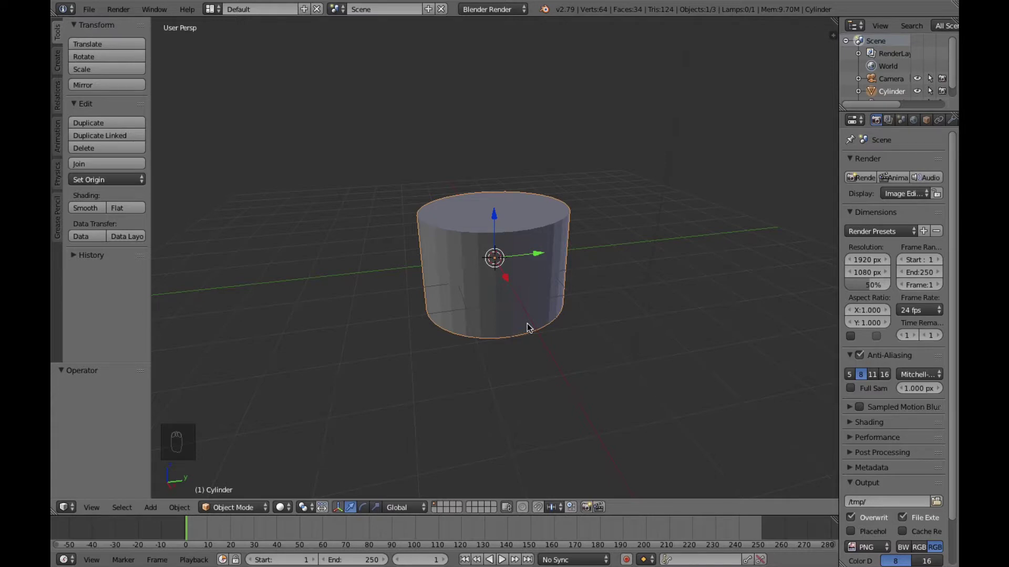
# Try rotating the cylinder exactly 90° about global X and 90° about global Y, and undo the rotation.
pyautogui.write('rx90')
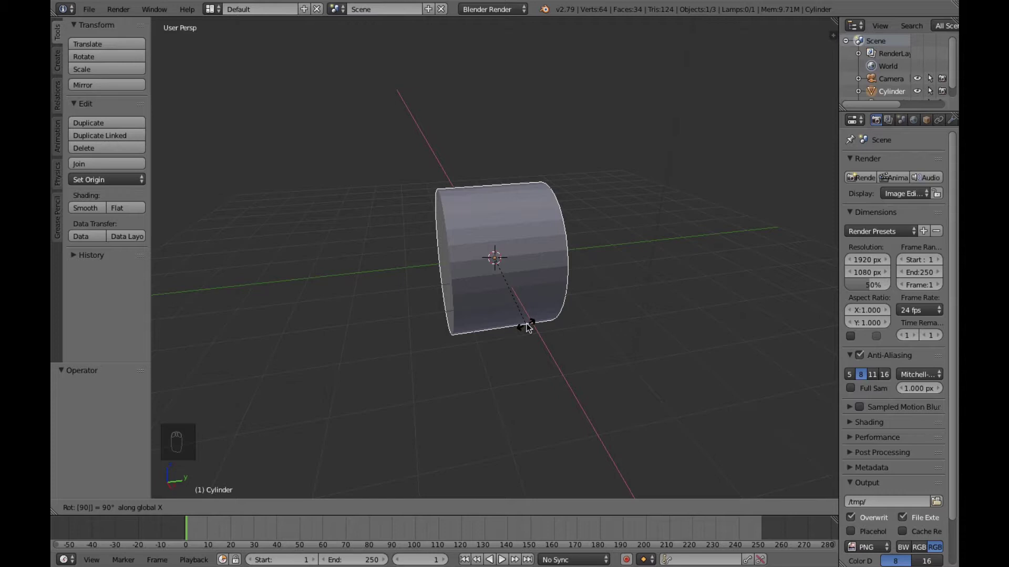
pyautogui.rightClick(528, 328)
pyautogui.write('ry')
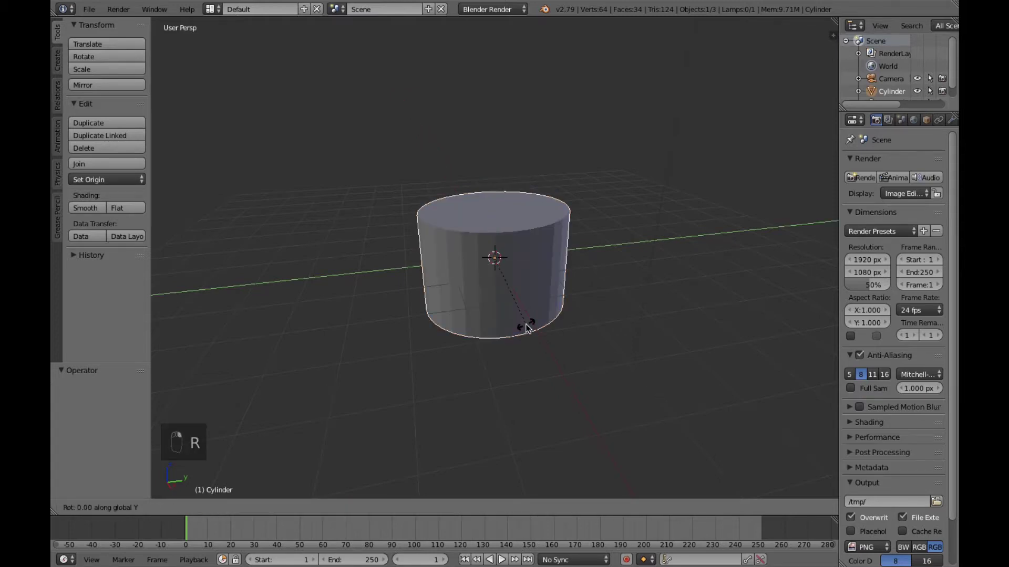
pyautogui.write('90')
pyautogui.press('Return')
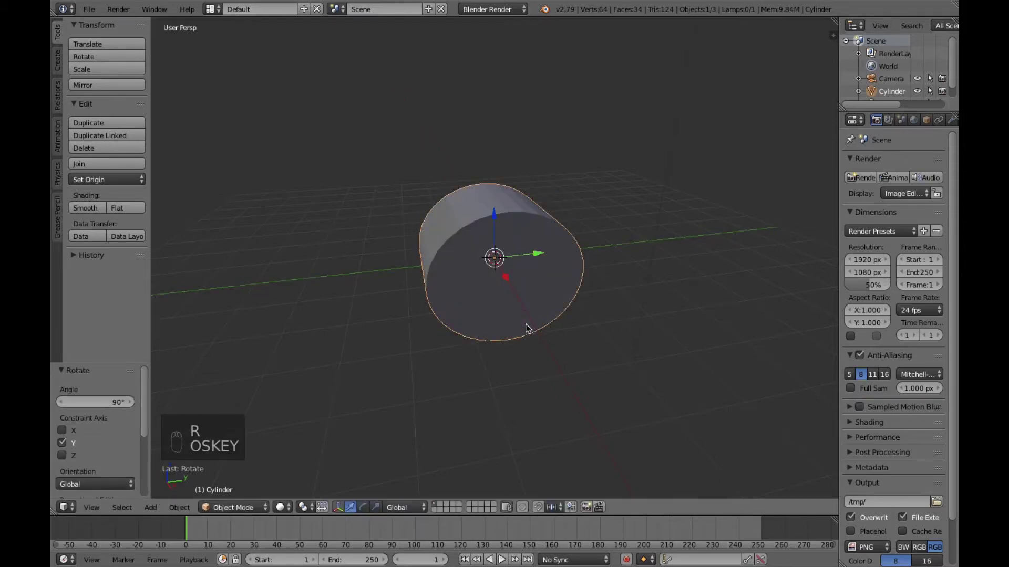
pyautogui.press('super+z')
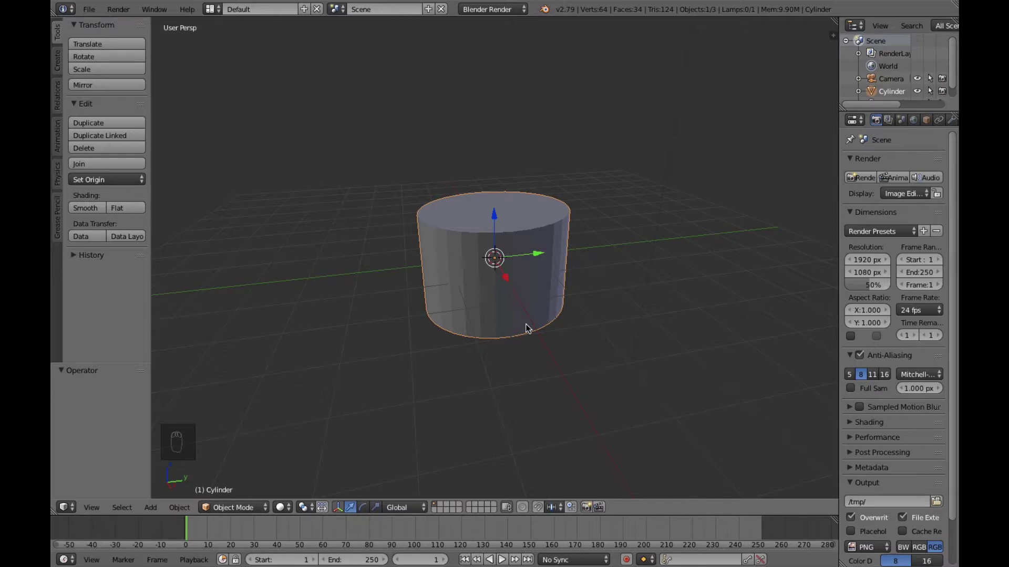
# Rotate the cylinder exactly 90° about the global Z axis.
pyautogui.press('r')
pyautogui.press('z')
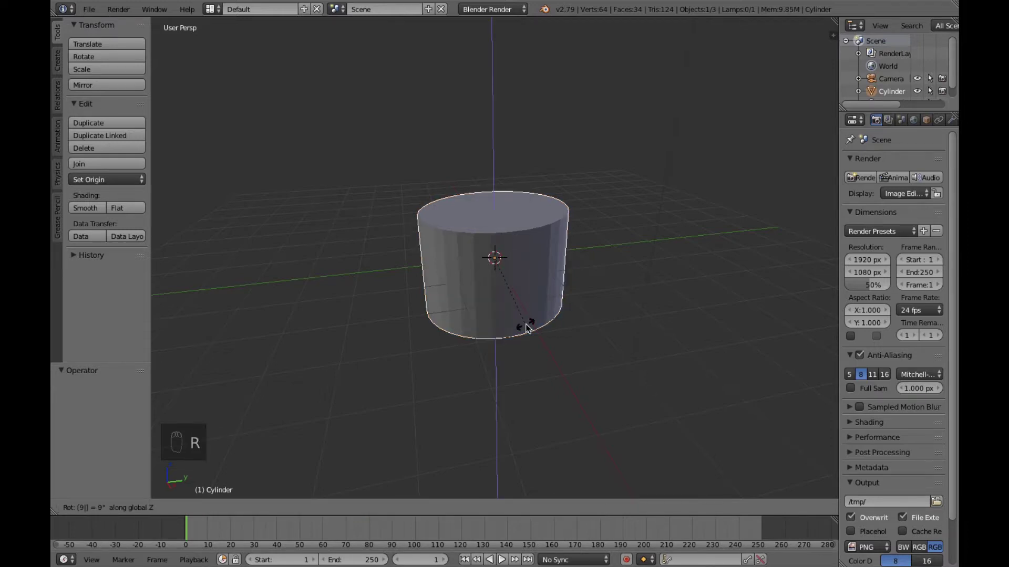
pyautogui.press('9')
pyautogui.press('0')
pyautogui.press('Return')
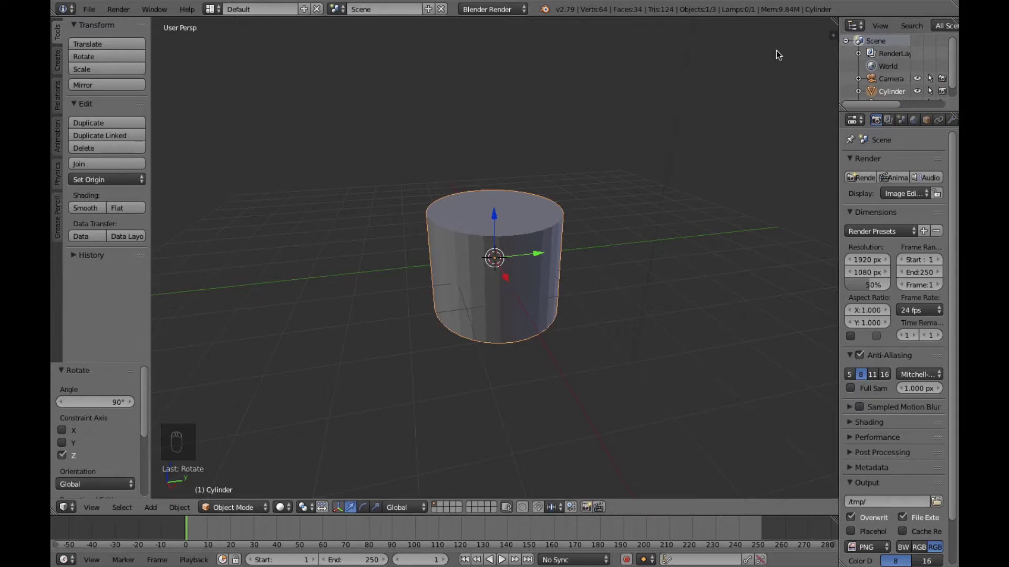
# Place the 3D cursor at several spots around the scene, and reset it to the world origin.
pyautogui.click(660, 97)
pyautogui.click(413, 107)
pyautogui.click(284, 137)
pyautogui.click(698, 218)
pyautogui.click(353, 105)
pyautogui.click(585, 104)
pyautogui.hotkey('shift', 'c')
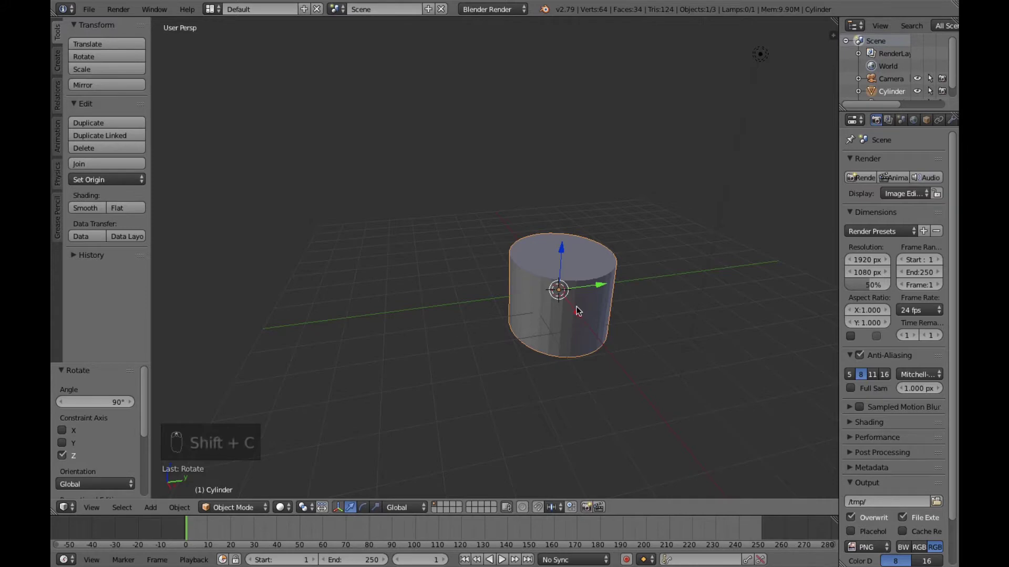
# Delete the cylinder from the scene.
pyautogui.press('x')
pyautogui.click(586, 311)
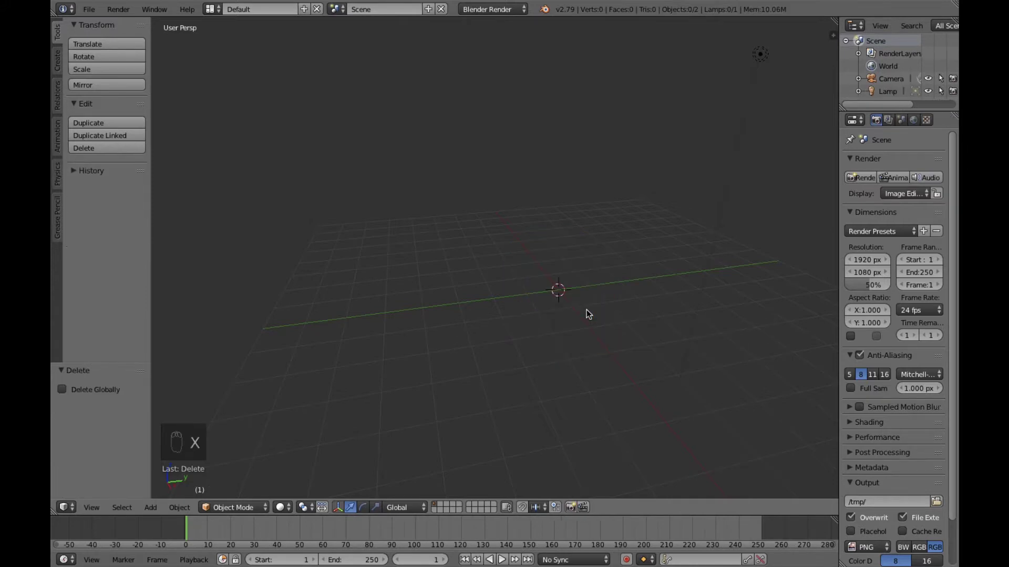
# Add a UV sphere at a 3D cursor position placed near the lamp, and delete that sphere.
pyautogui.click(712, 99)
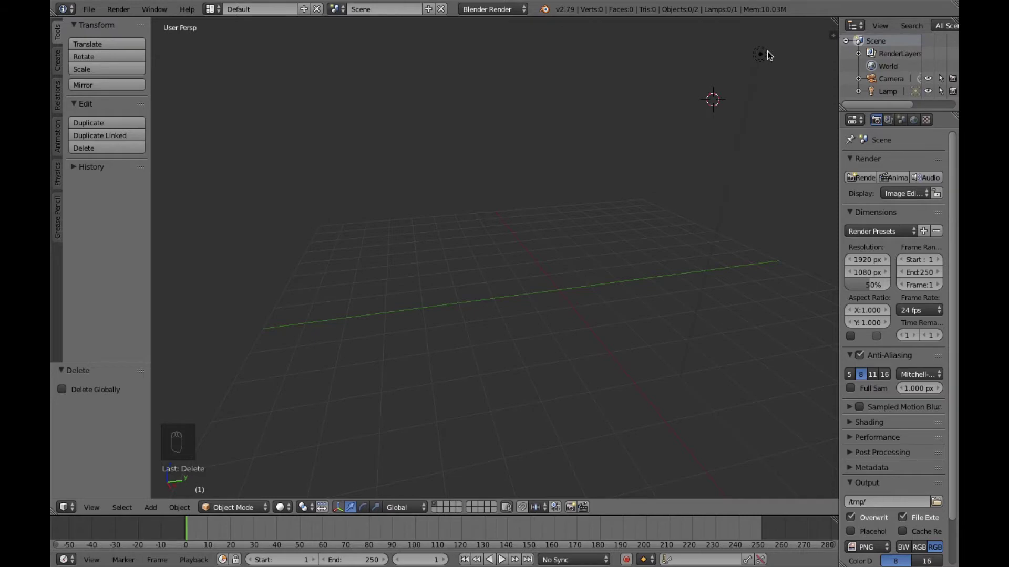
pyautogui.hotkey('shift', 'a')
pyautogui.moveTo(767, 51)
pyautogui.click(815, 89)
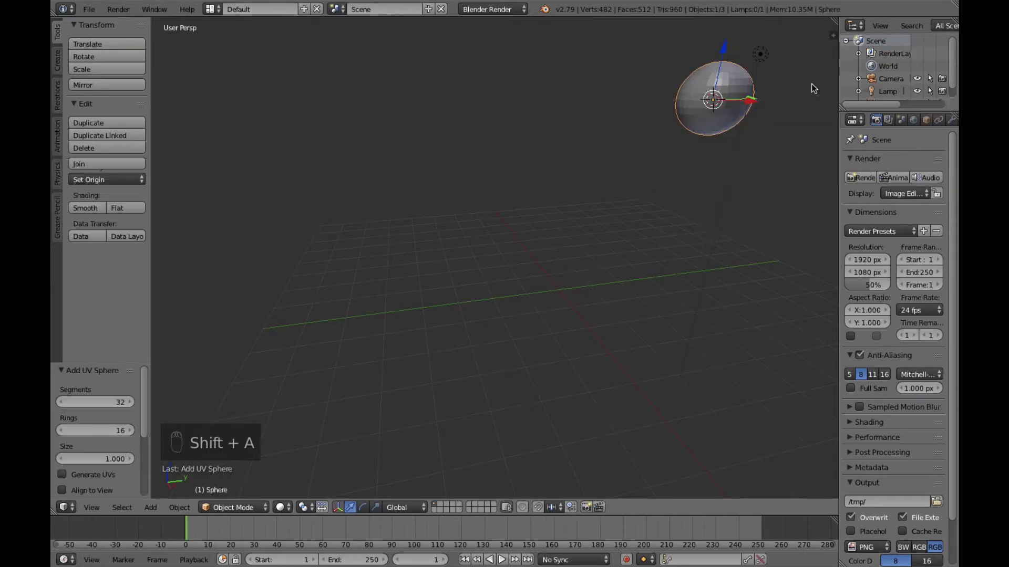
pyautogui.press('x')
pyautogui.click(703, 132)
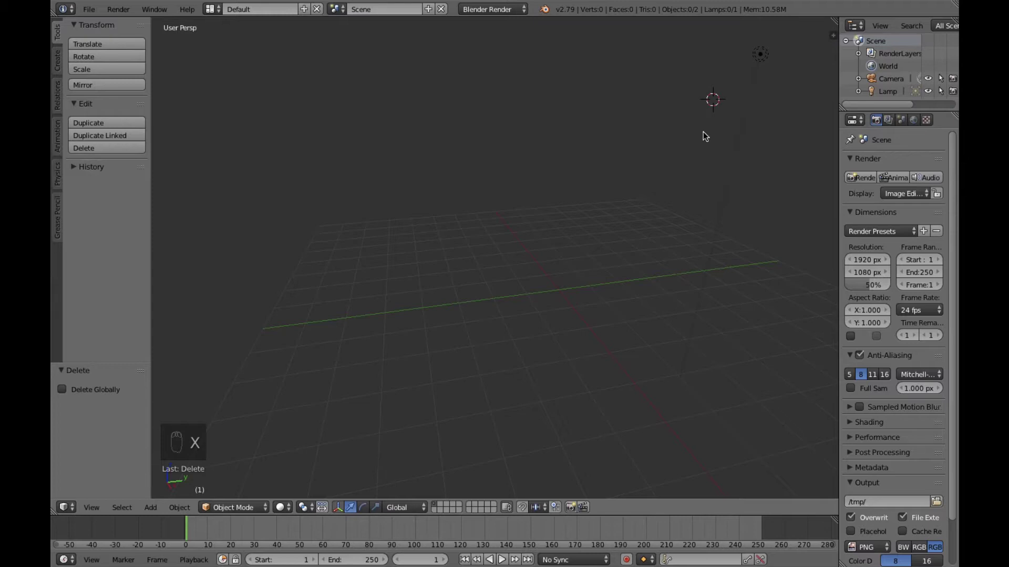
# Reset the 3D cursor to the world origin and add a UV sphere there.
pyautogui.hotkey('shift', 'c')
pyautogui.scroll(3, 614, 283)
pyautogui.hotkey('shift', 'a')
pyautogui.moveTo(615, 280)
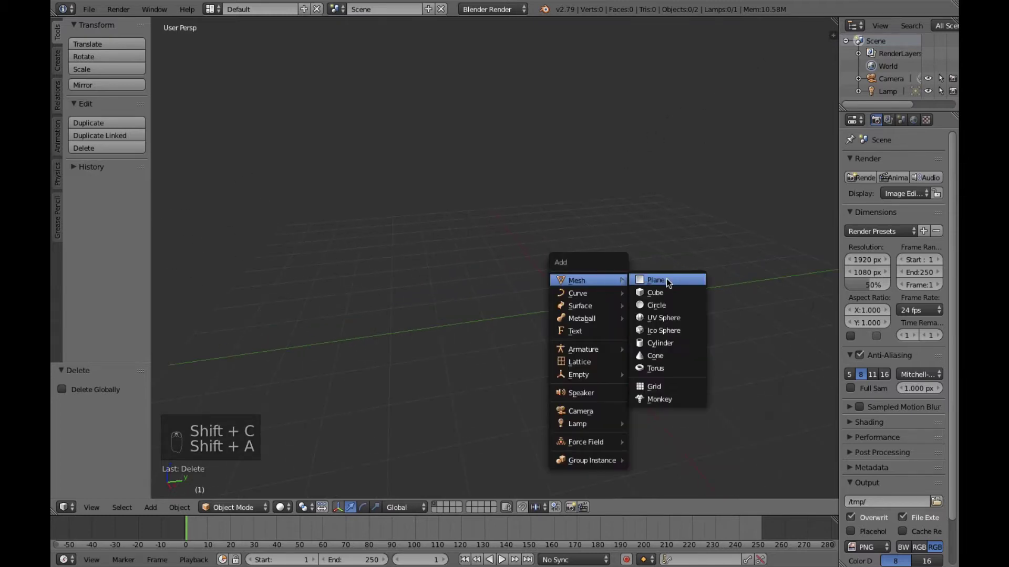
pyautogui.click(681, 319)
# Examine the new sphere from several angles and distances, and display the World settings.
pyautogui.moveTo(682, 310); pyautogui.dragTo(597, 328, button='middle')
pyautogui.scroll(5, 573, 347)
pyautogui.scroll(-6, 597, 329)
pyautogui.moveTo(529, 368); pyautogui.dragTo(582, 395, button='middle')
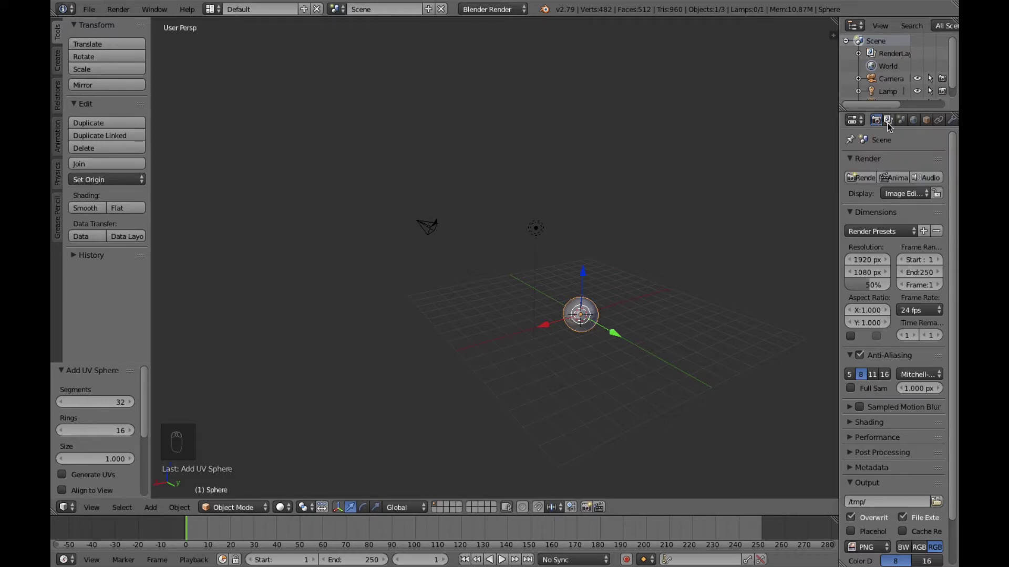
pyautogui.click(913, 121)
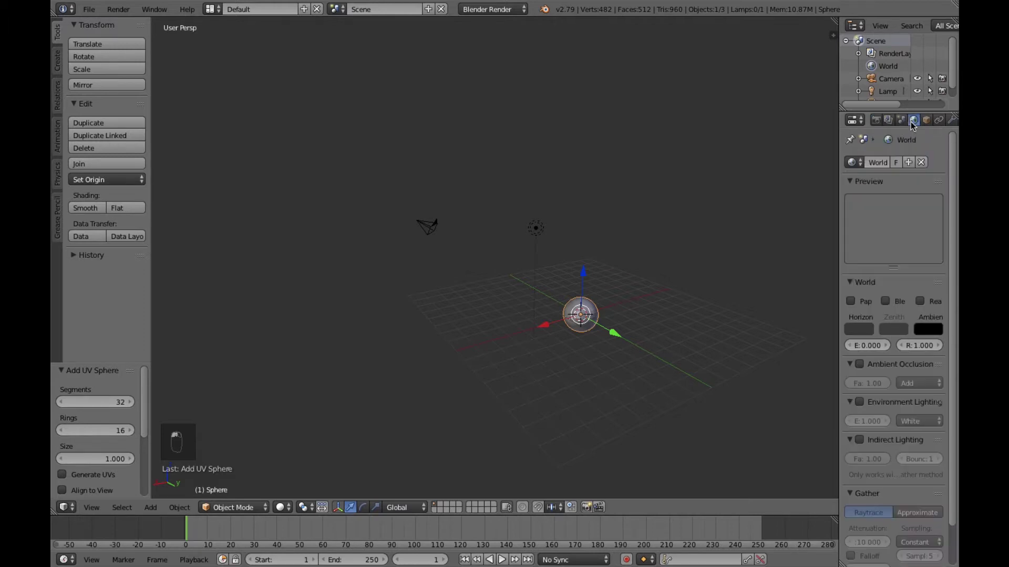
# Look through the World, Scene and Render Layers settings, finishing on the sphere's Object settings.
pyautogui.click(926, 119)
pyautogui.click(914, 120)
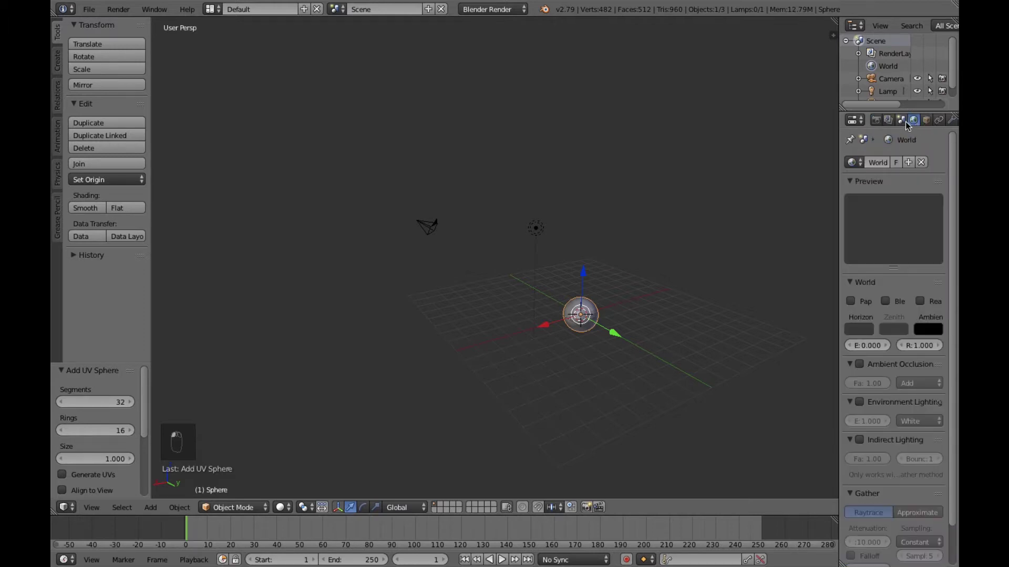
pyautogui.click(901, 121)
pyautogui.click(888, 120)
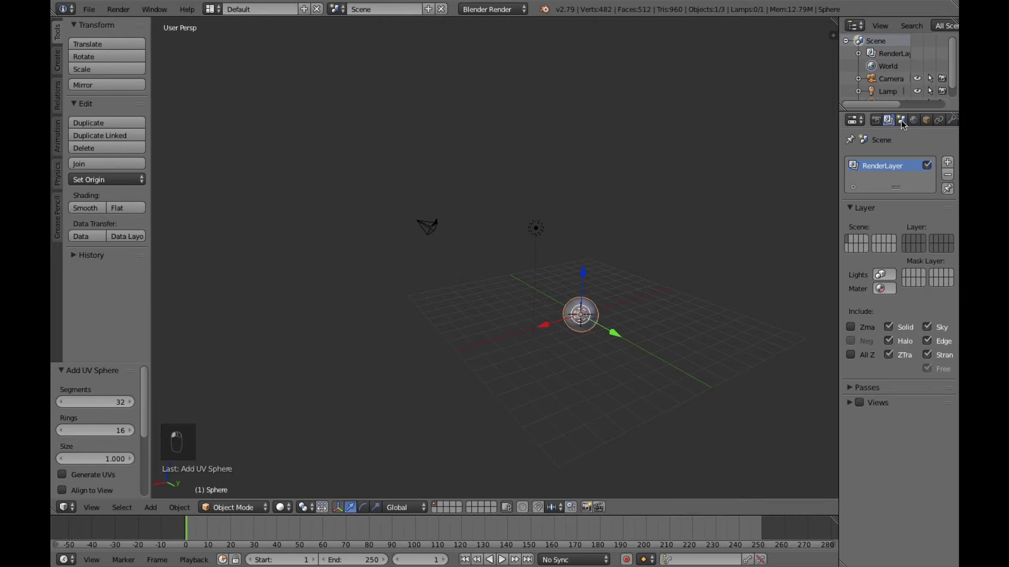
pyautogui.click(901, 121)
pyautogui.click(913, 120)
pyautogui.click(926, 120)
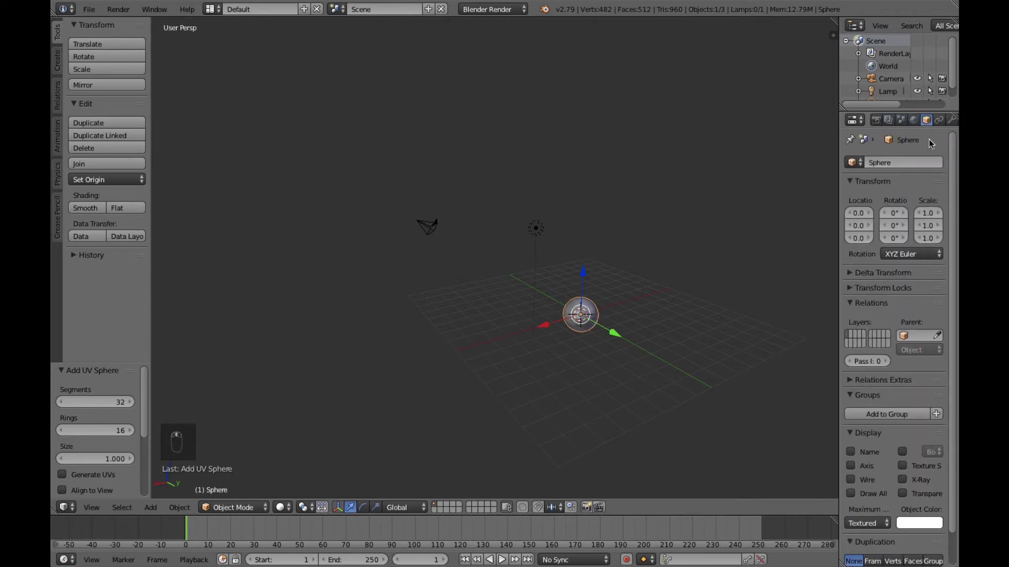
# Look through the Texture, Material, Modifiers and Constraints settings.
pyautogui.scroll(4, 926, 125)
pyautogui.click(926, 121)
pyautogui.click(914, 124)
pyautogui.click(926, 121)
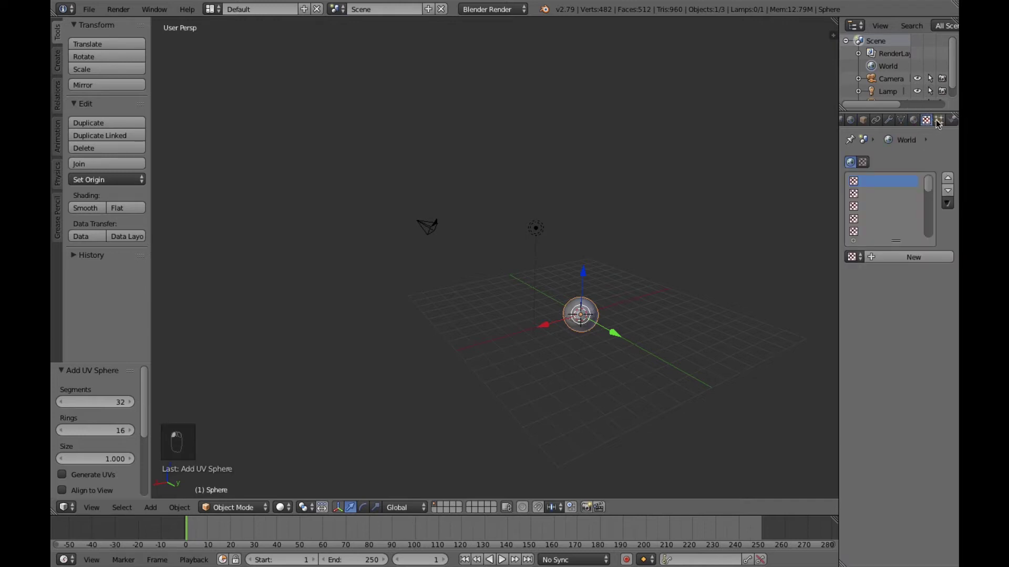
pyautogui.click(914, 120)
pyautogui.click(888, 121)
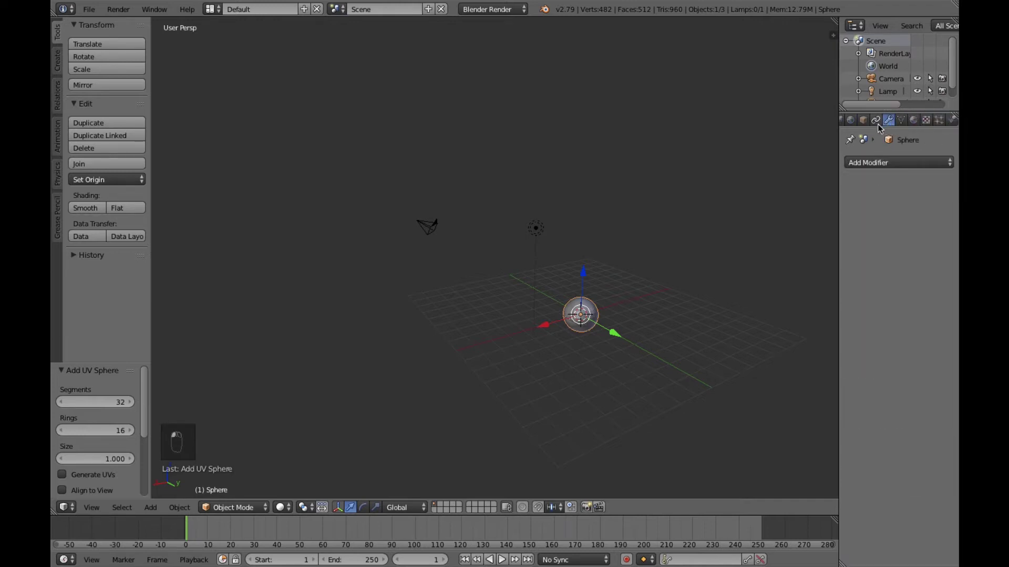
pyautogui.click(876, 121)
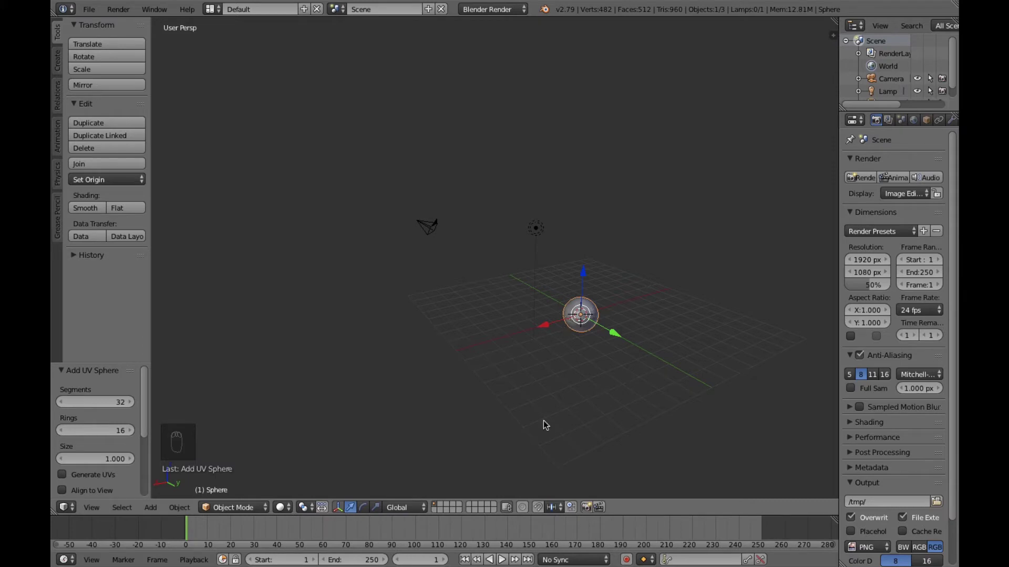
# Scale the sphere by about 2.806 along the global X axis and view the stretched shape from another angle.
pyautogui.moveTo(607, 390); pyautogui.dragTo(465, 380, button='middle')
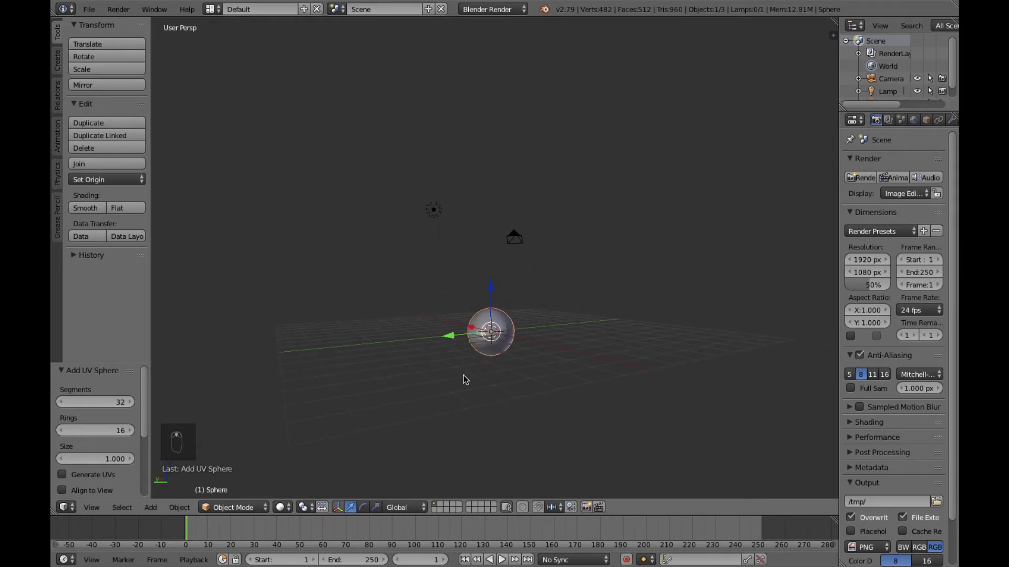
pyautogui.scroll(5, 521, 344)
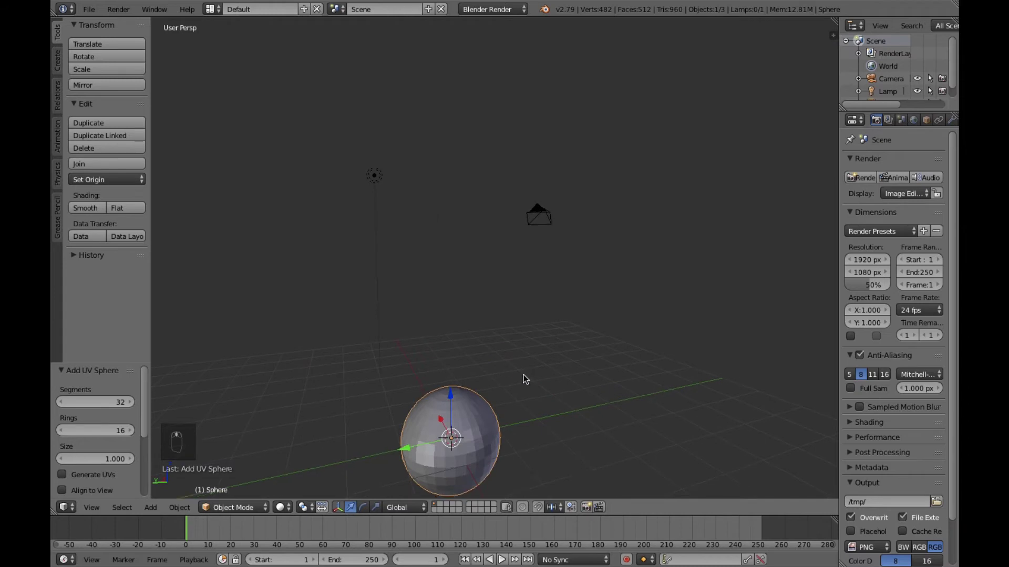
pyautogui.moveTo(524, 382); pyautogui.dragTo(543, 320, button='middle')
pyautogui.press('super')
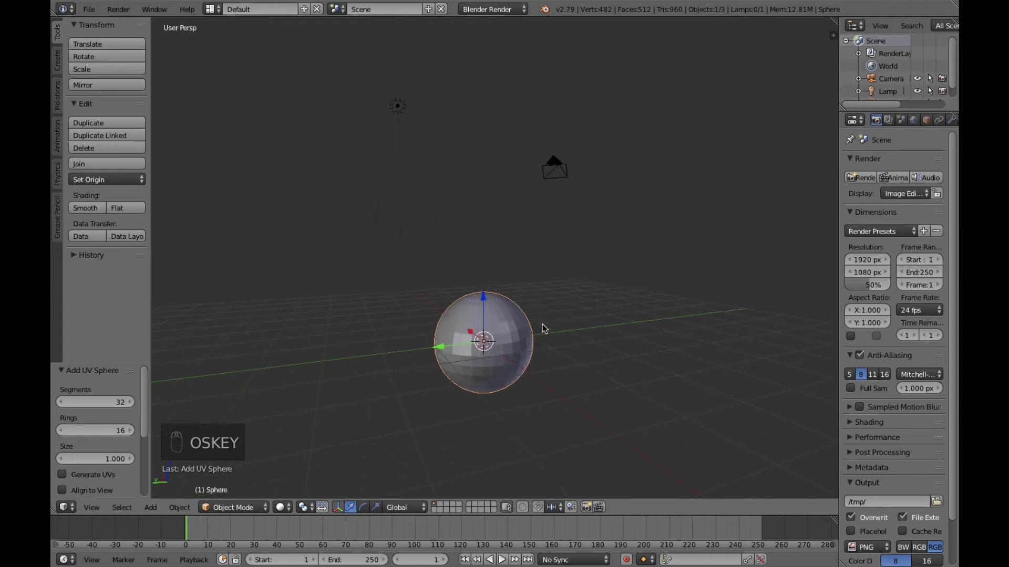
pyautogui.press('s')
pyautogui.press('x')
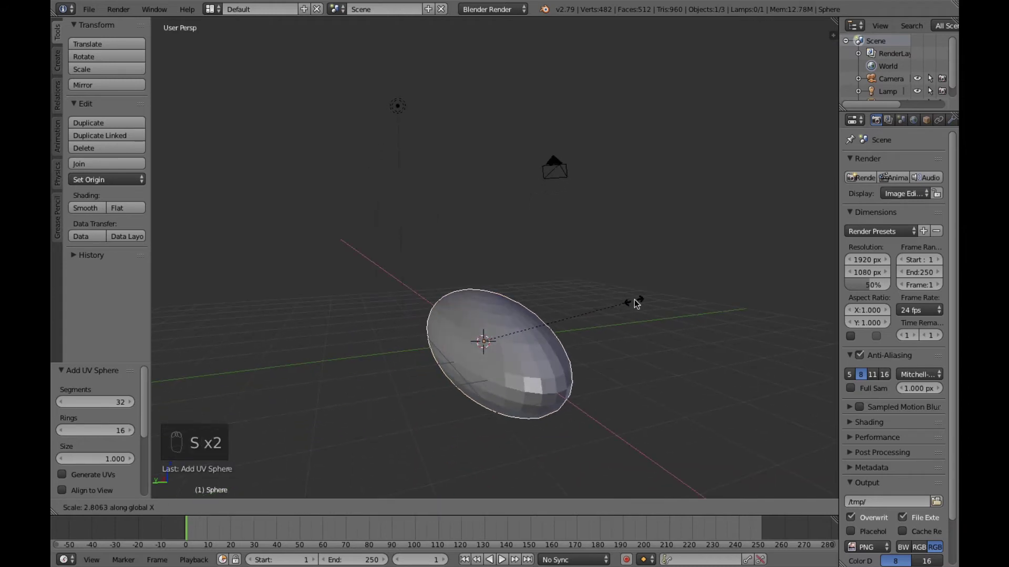
pyautogui.click(589, 330)
pyautogui.moveTo(589, 329); pyautogui.dragTo(536, 338, button='middle')
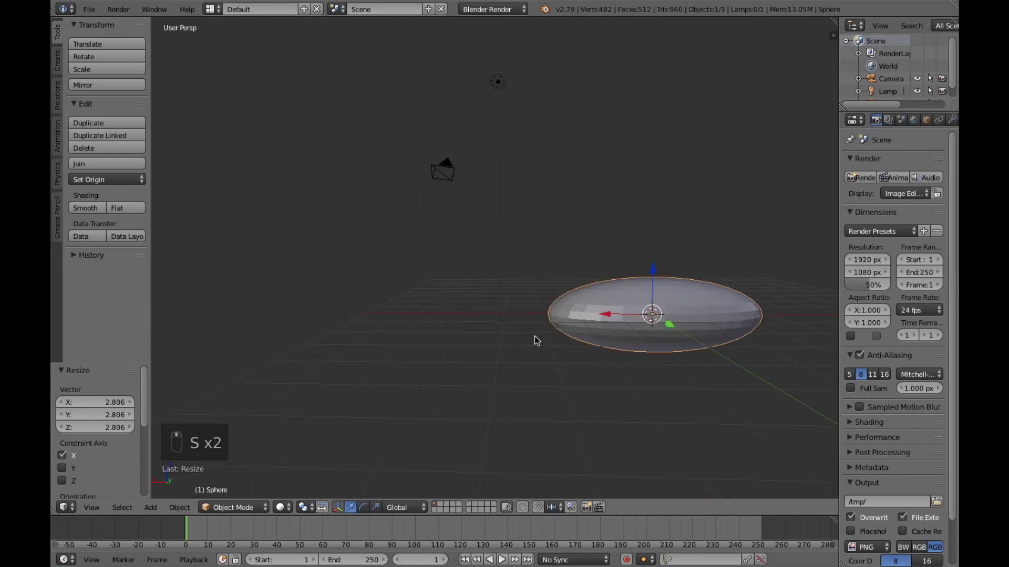
# Undo and redo the sphere's X-axis scaling repeatedly, ending with the scaling undone.
pyautogui.press('super+z')
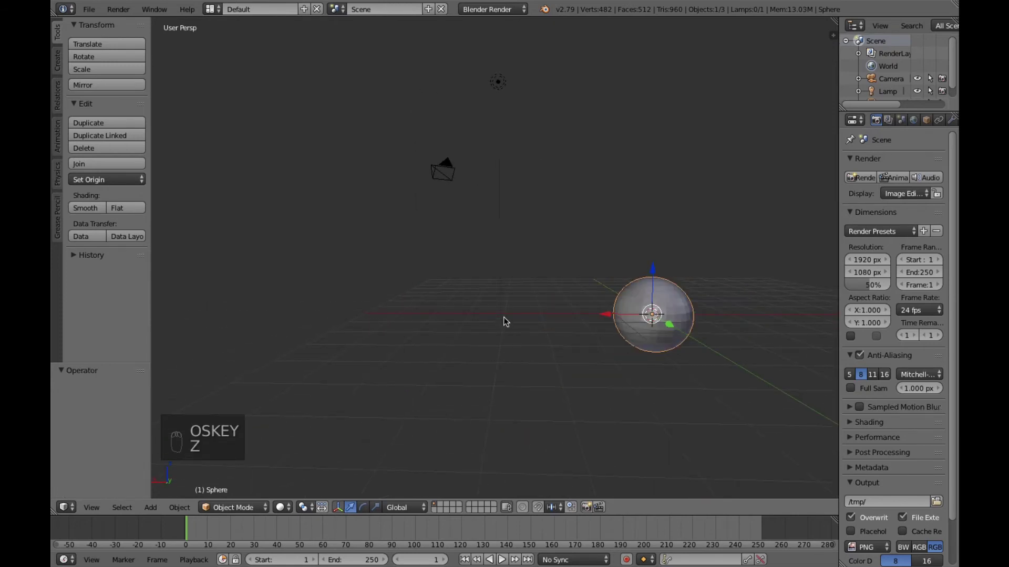
pyautogui.moveTo(553, 362); pyautogui.dragTo(524, 388, button='middle')
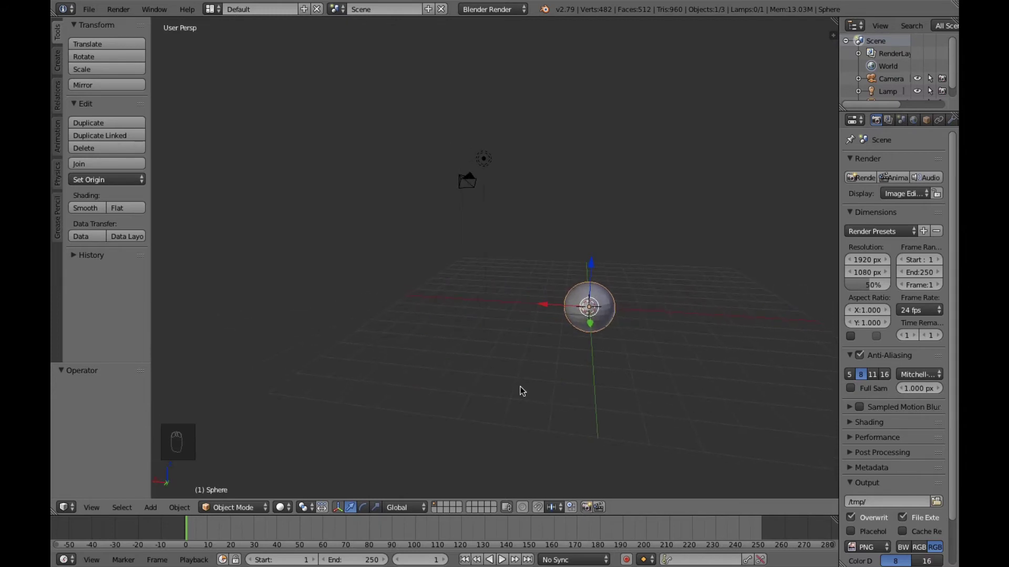
pyautogui.press('super')
pyautogui.hotkey('shift', 'z')
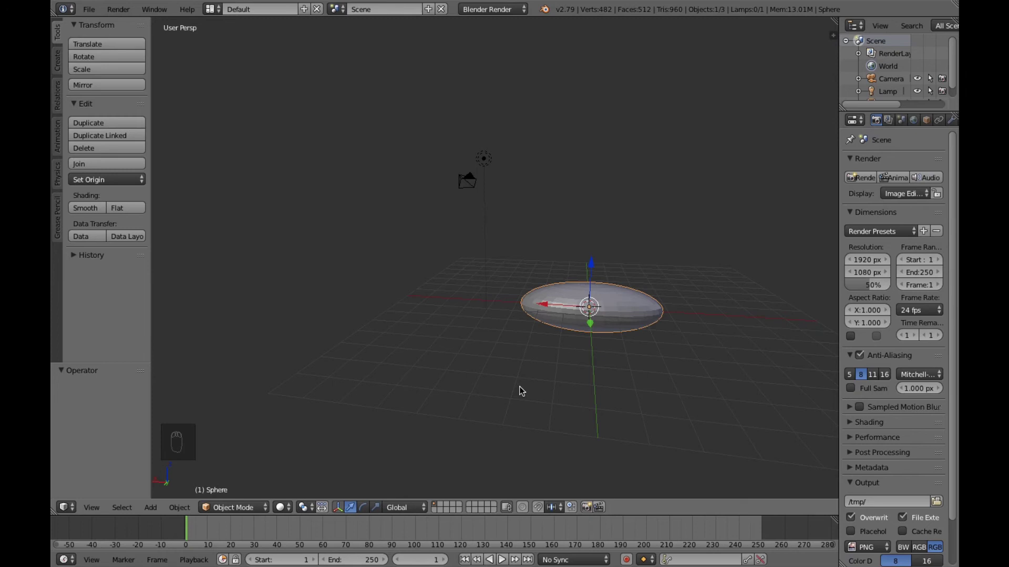
pyautogui.press('super+z')
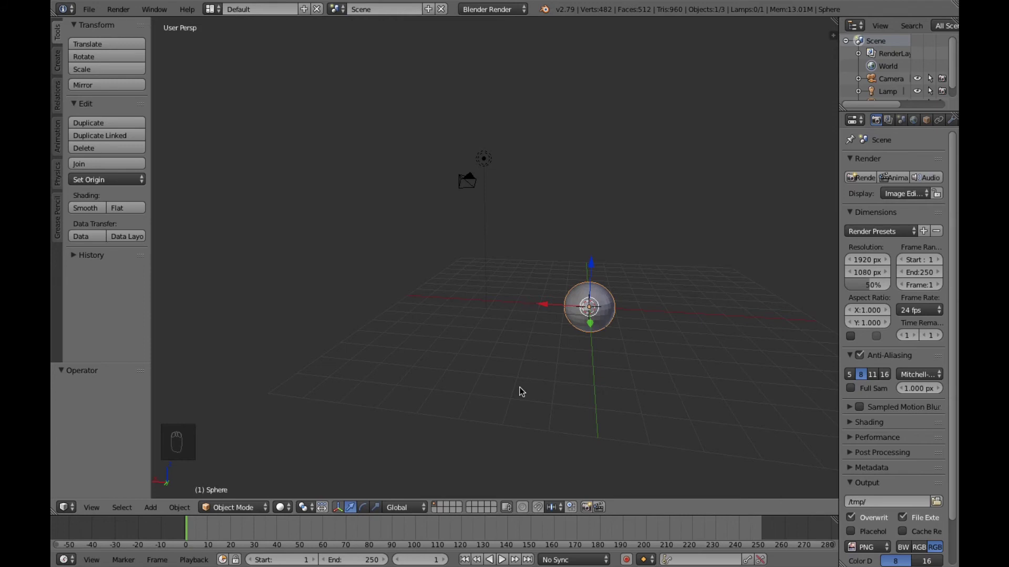
pyautogui.press('super+shift+z')
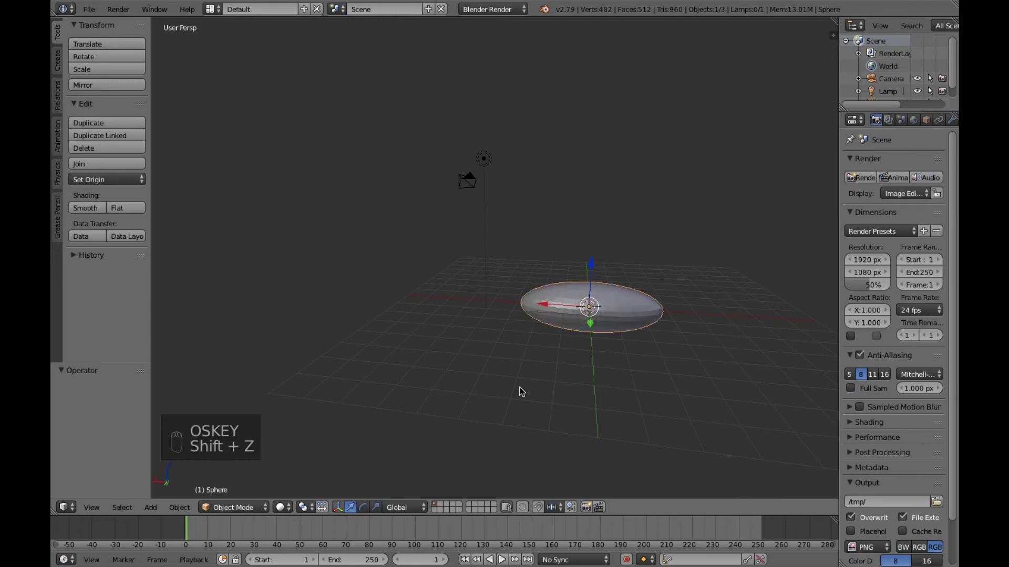
pyautogui.press('super+z')
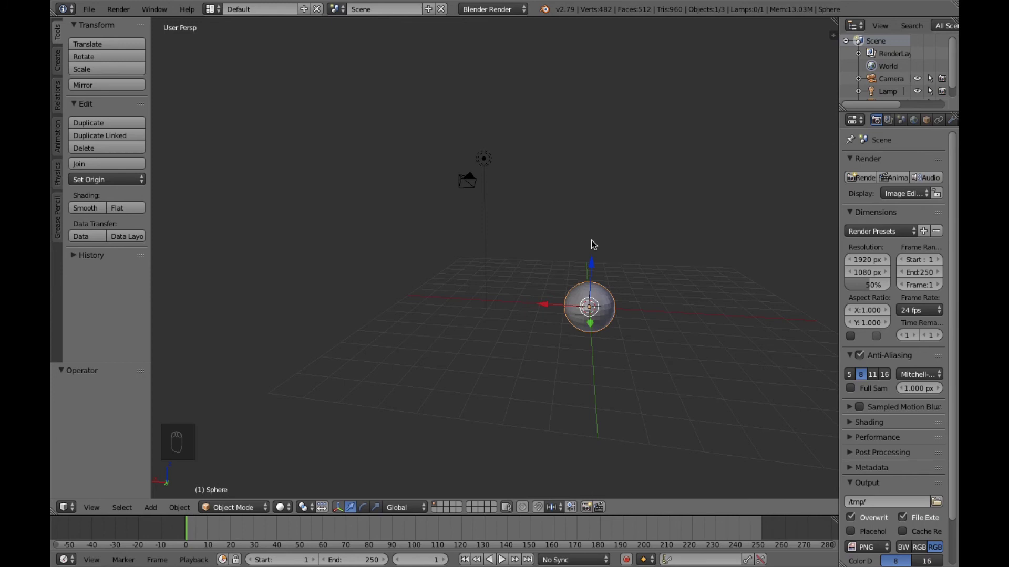
pyautogui.moveTo(617, 237); pyautogui.dragTo(548, 374, button='middle')
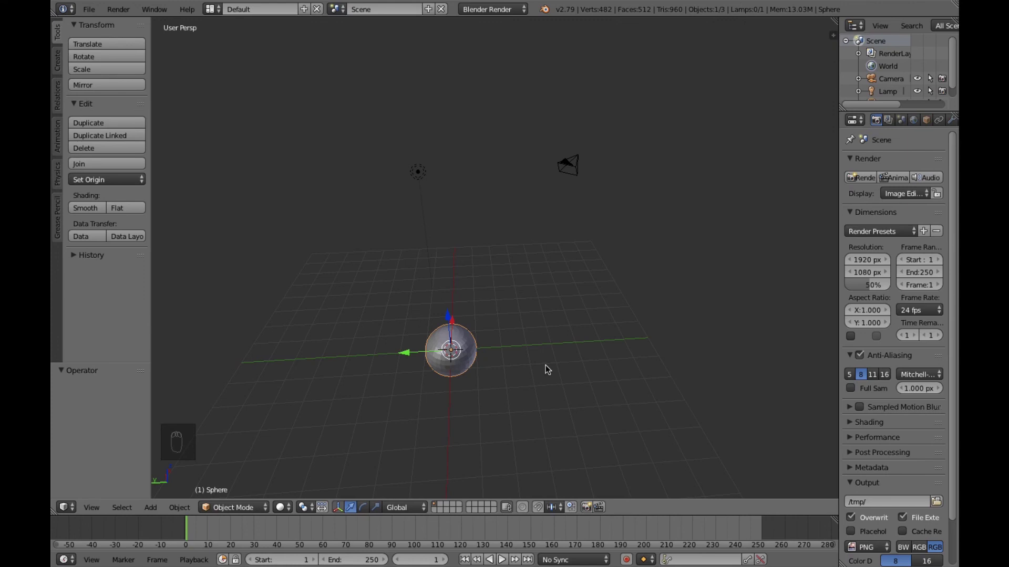
pyautogui.moveTo(504, 379); pyautogui.dragTo(543, 382, button='middle')
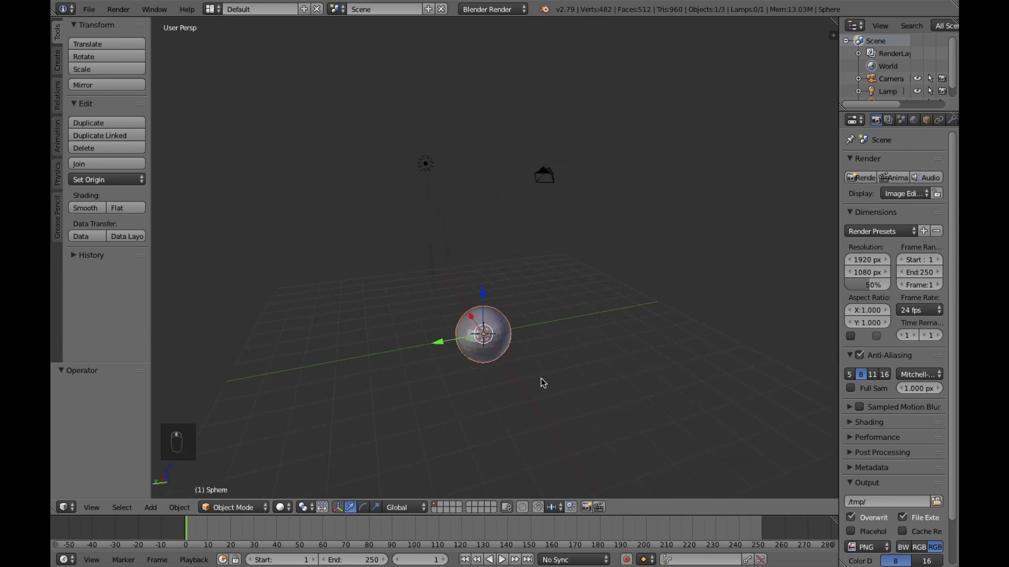